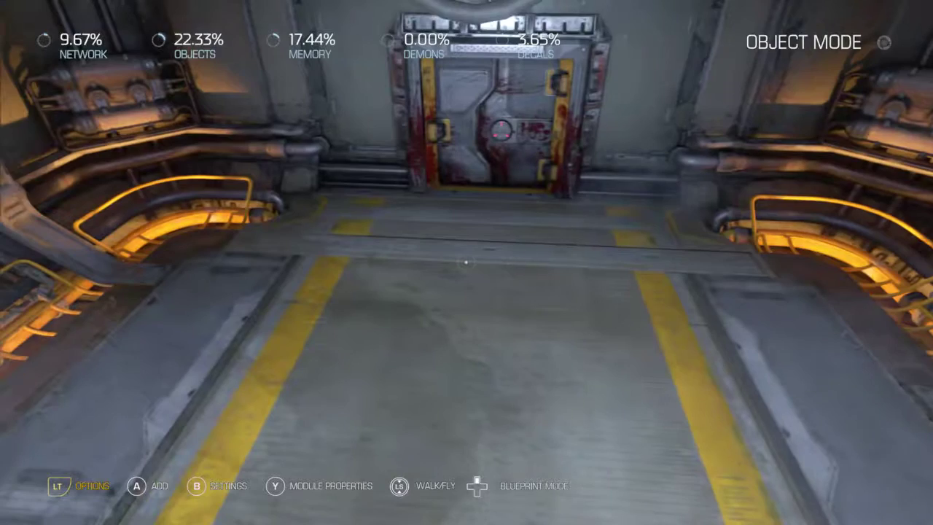
Step: Place an interactive Panel from the Interactives category on the floor in front of the blood-stained door
key(a)
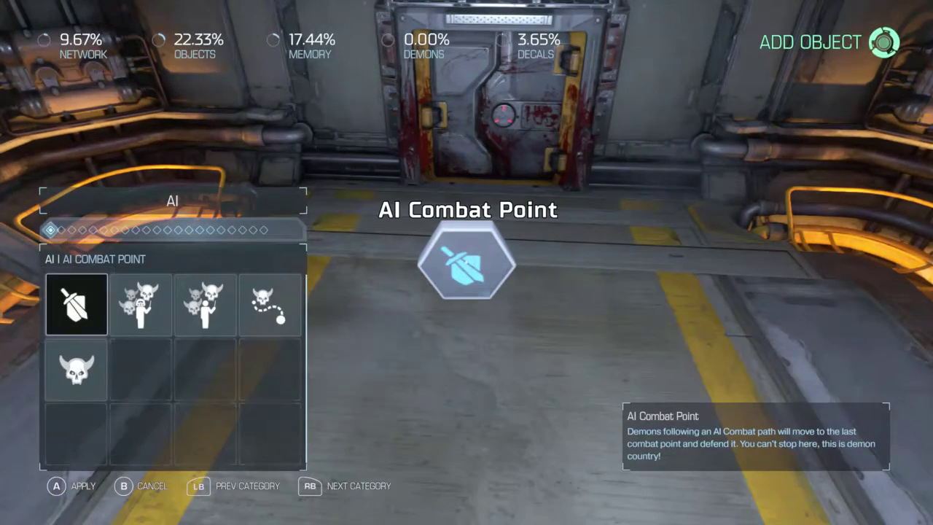
key(e)
key(e)
key(e)
key(e)
key(e)
key(e)
key(e)
key(e)
key(e)
key(e)
key(e)
key(e)
key(Down)
key(Down)
key(Down)
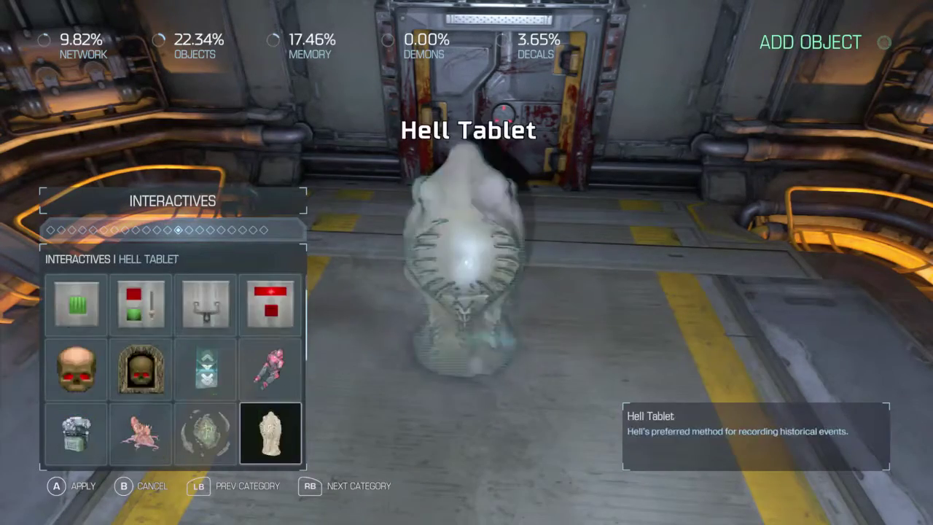
key(Down)
key(Return)
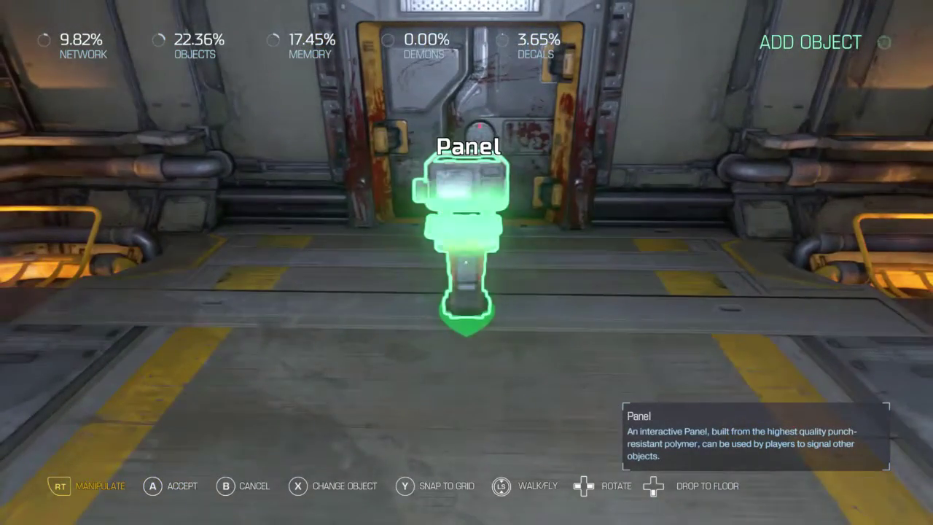
key(Return)
Step: Connect the Panel's On Used output to a new Player Input object with the Enable Player Input action
key(Return)
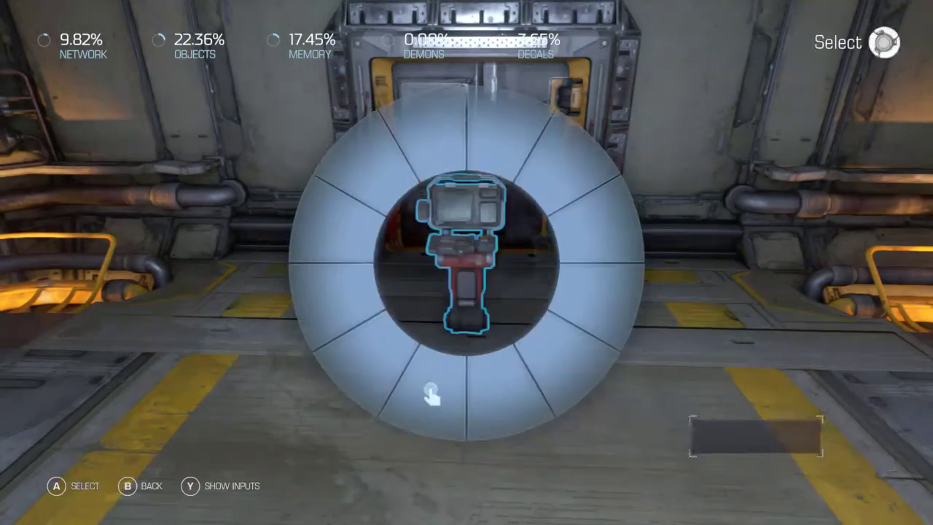
key(Down)
key(Return)
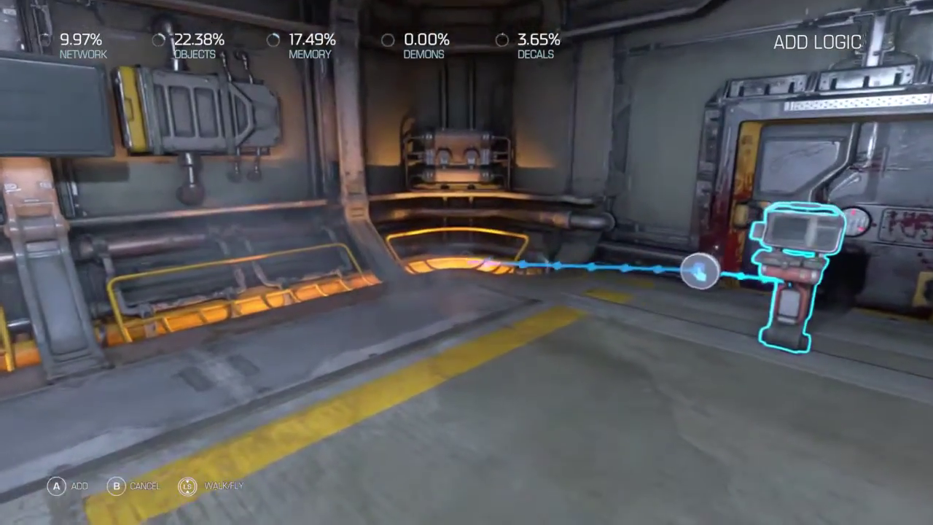
key(Return)
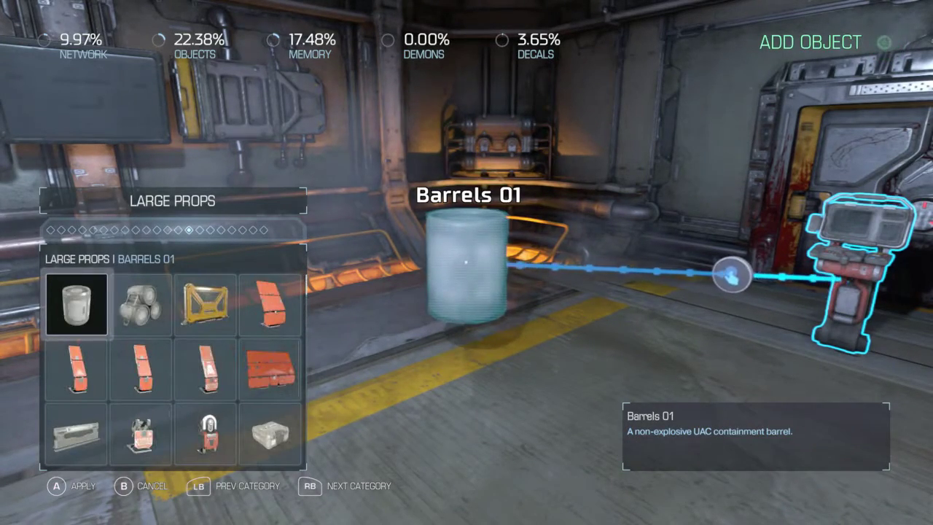
key(q)
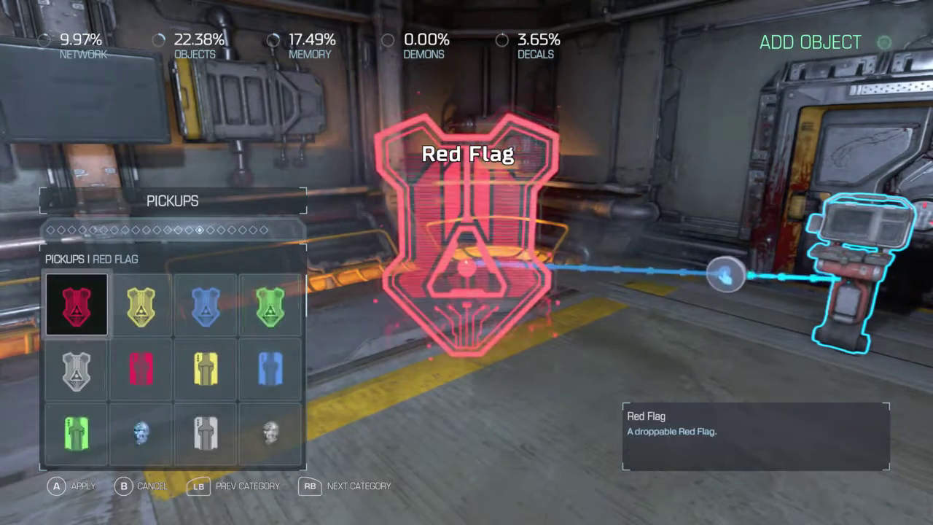
key(e)
key(Right)
key(Down)
key(Right)
key(Return)
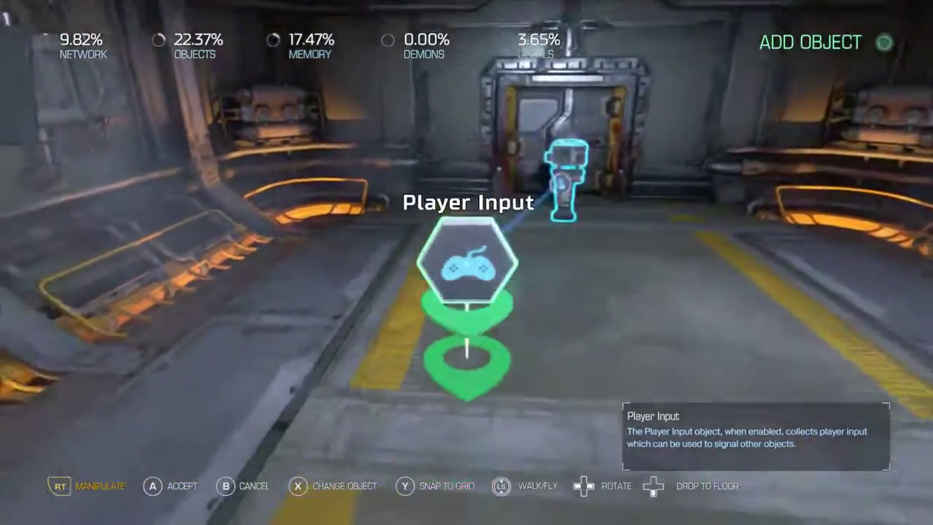
key(Return)
key(Return)
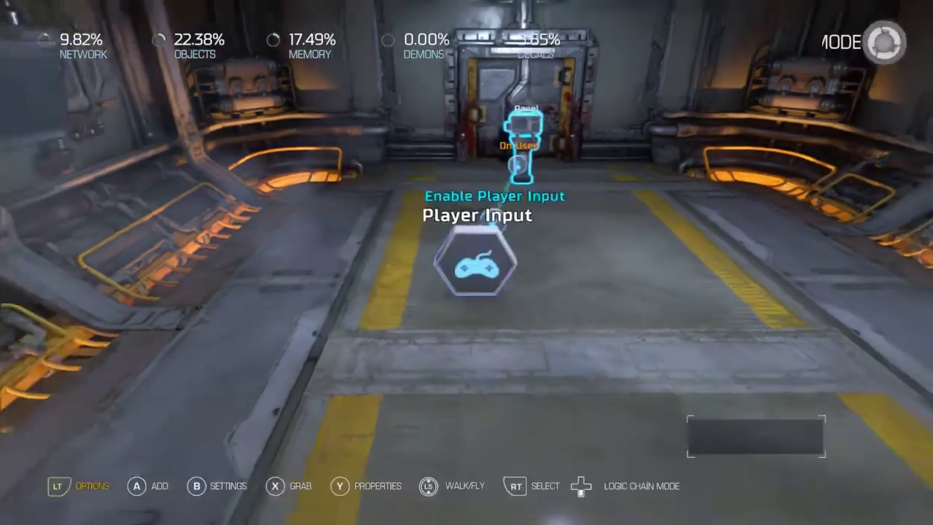
Step: Place a player object beside the logic chain and connect its swirl-icon output to Disable Player Input on the Player Input
key(Return)
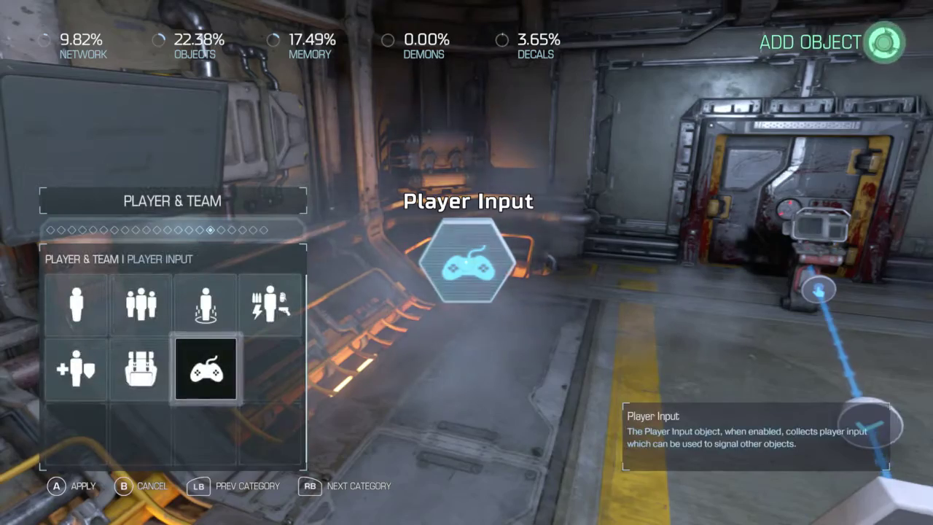
key(Return)
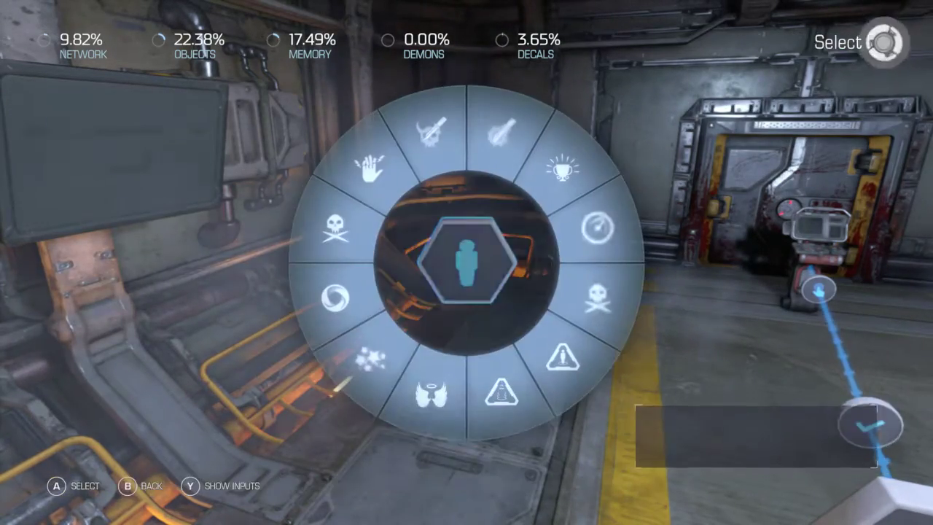
key(Return)
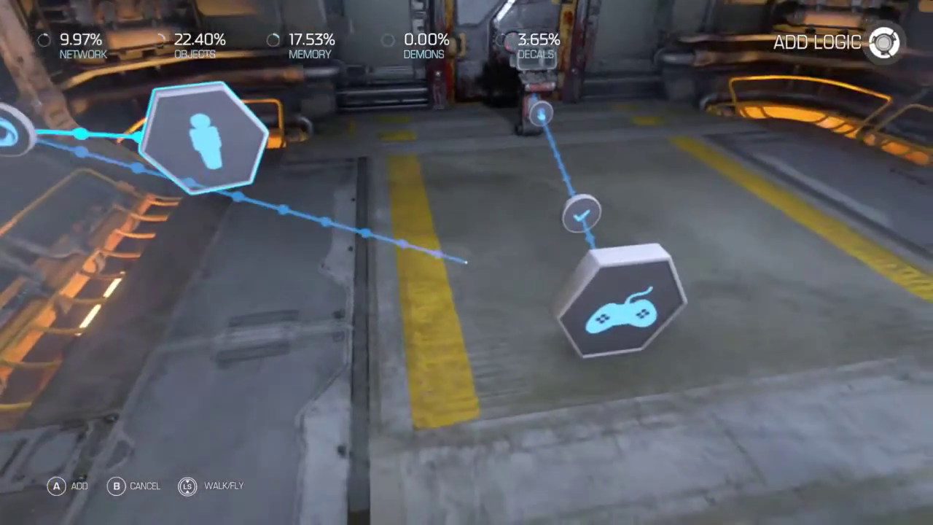
key(Return)
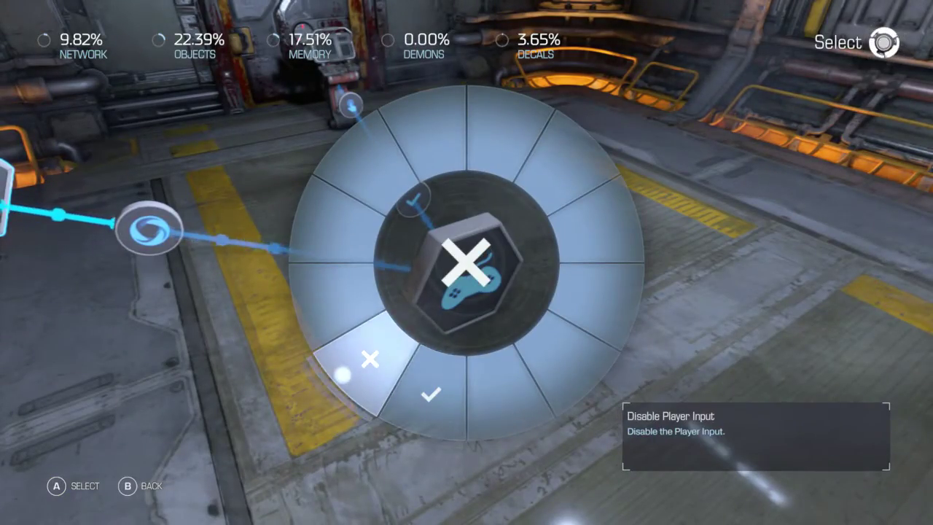
key(Return)
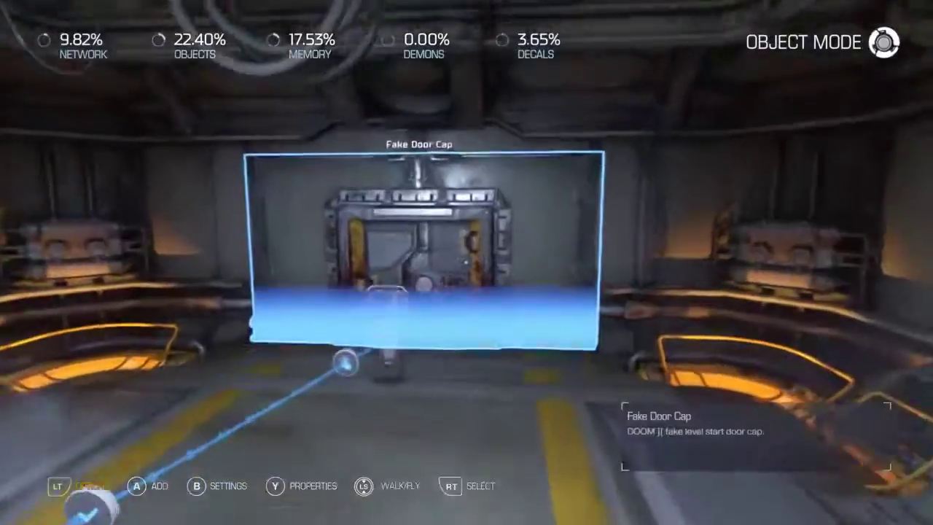
Step: Set the Panel's Allow Reuse property to TRUE
key(y)
key(Down)
key(Down)
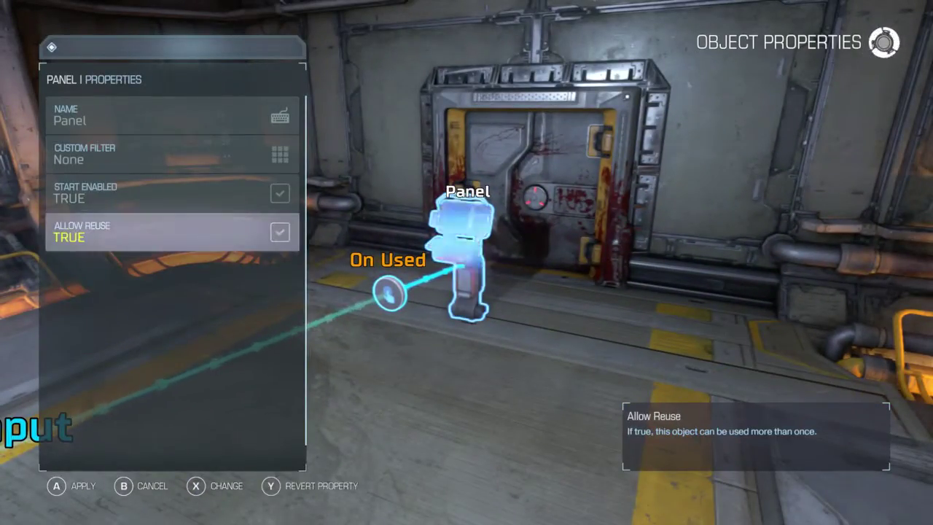
key(b)
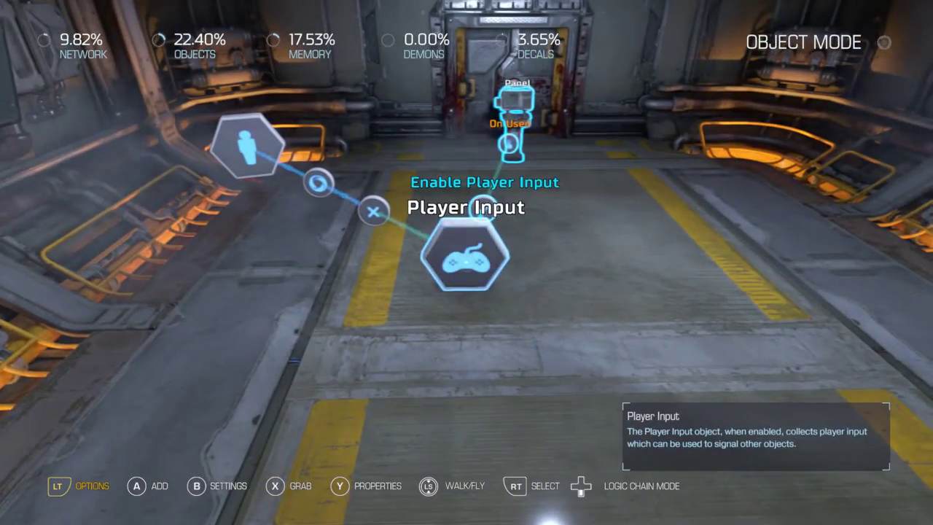
Step: Add an On Pressed output to the Player Input and connect it to the Signal input of a new Custom Event
key(a)
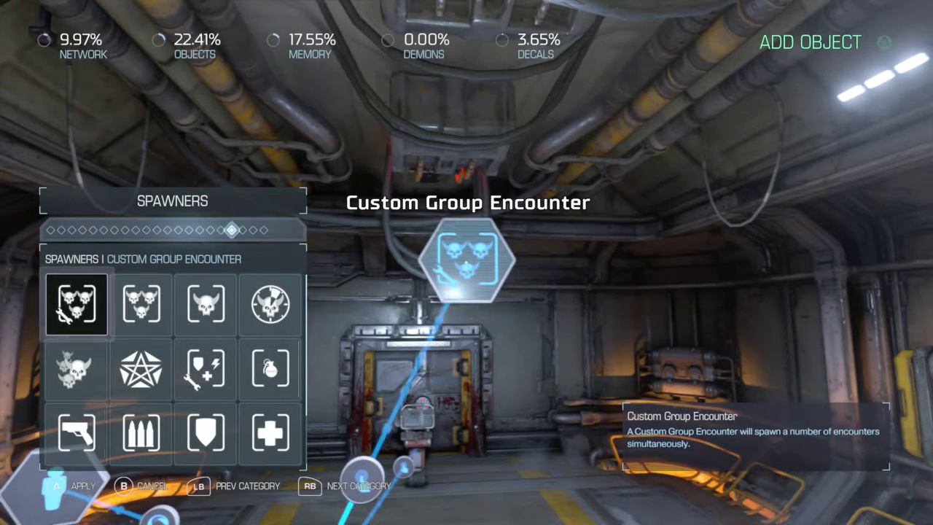
key(Return)
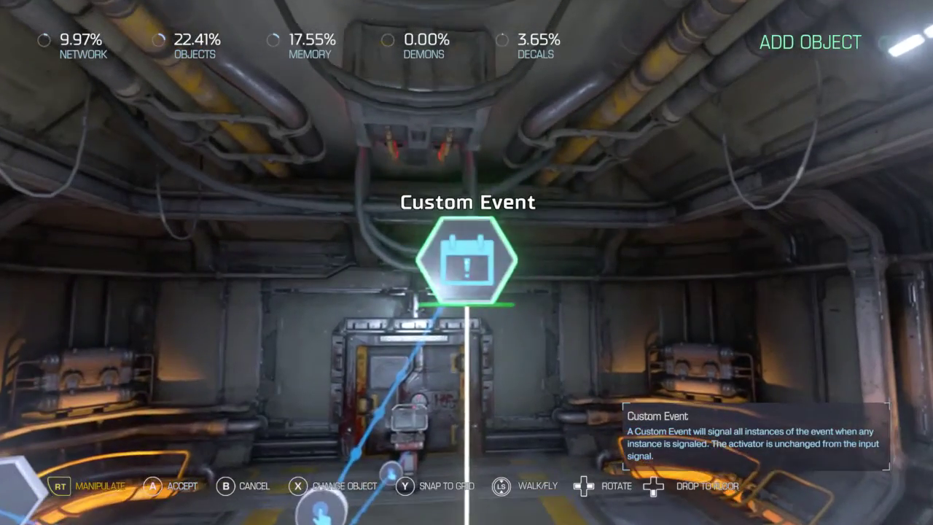
key(a)
key(a)
Step: Add a second On Pressed output to the Player Input and wire it to the Signal of another Custom Event
key(a)
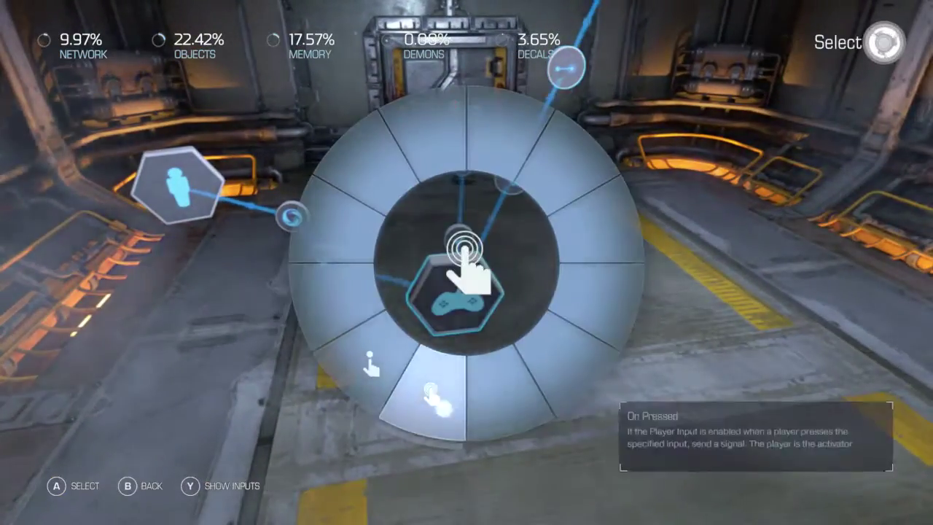
key(a)
key(a)
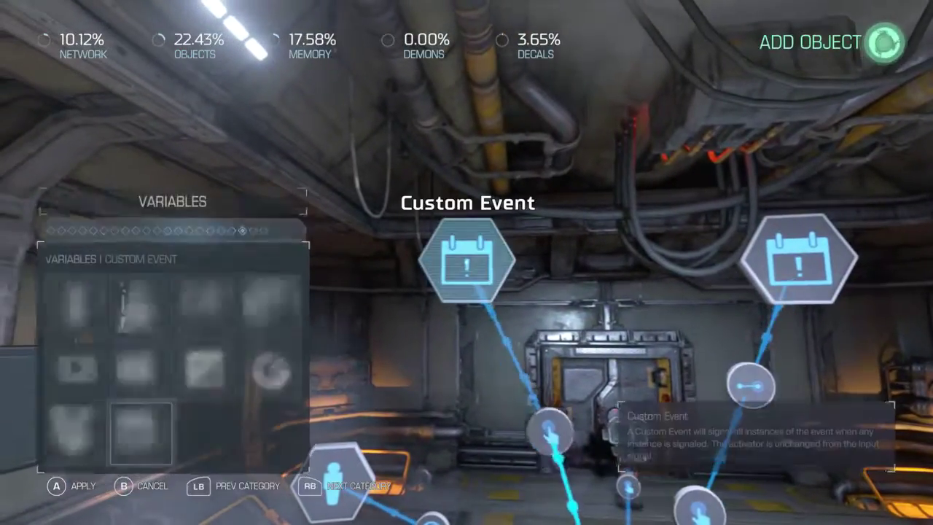
key(a)
key(a)
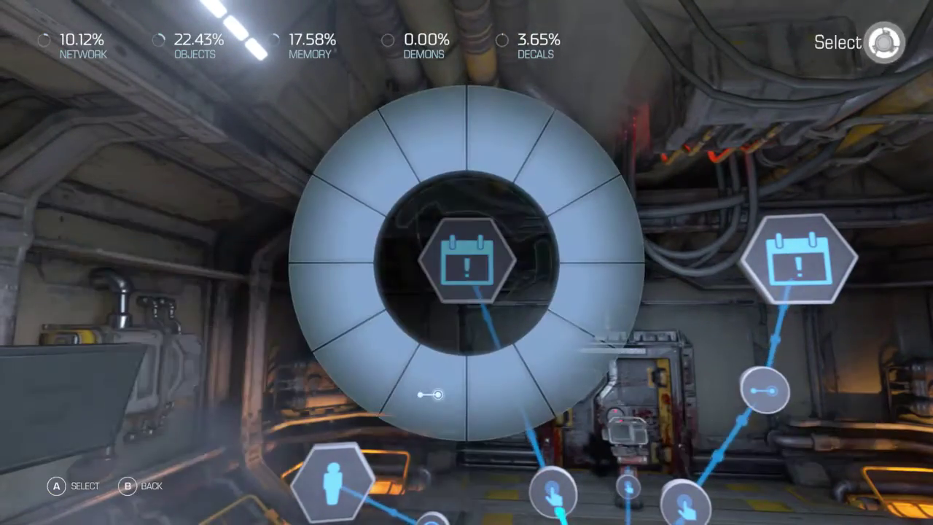
key(a)
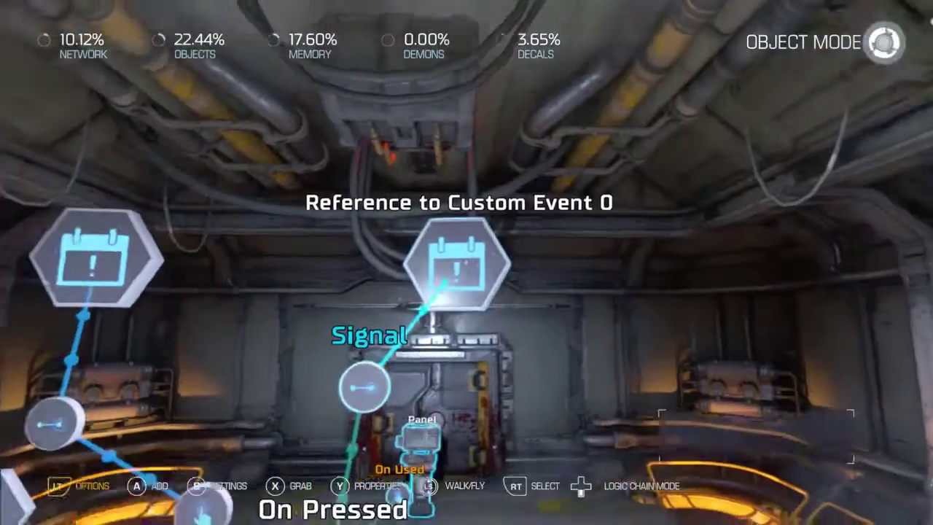
Step: Set the Input property of the On Pressed output feeding the right-hand Custom Event to Taunt 4
key(y)
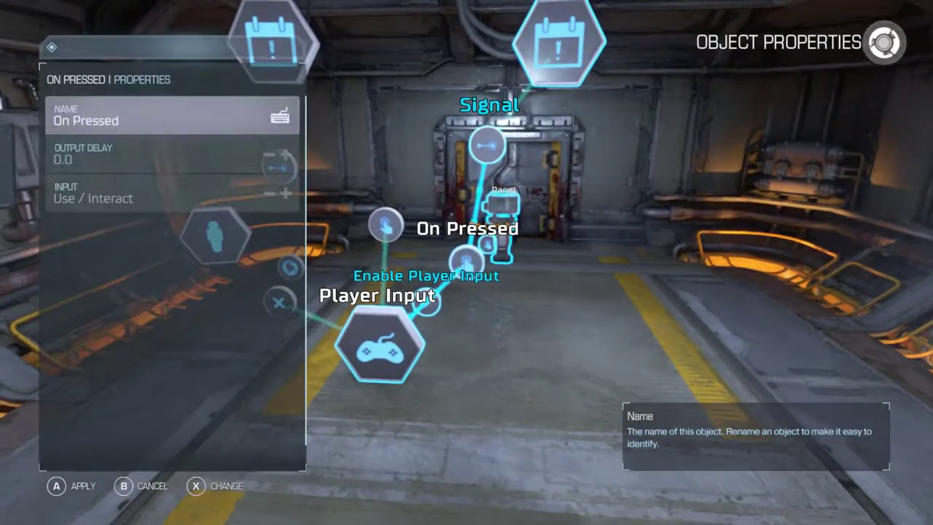
key(Down)
key(Down)
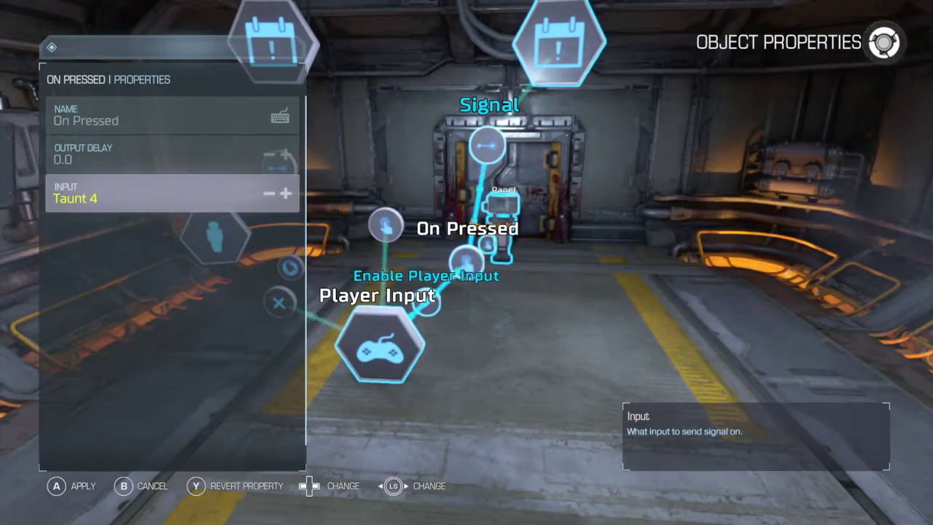
key(a)
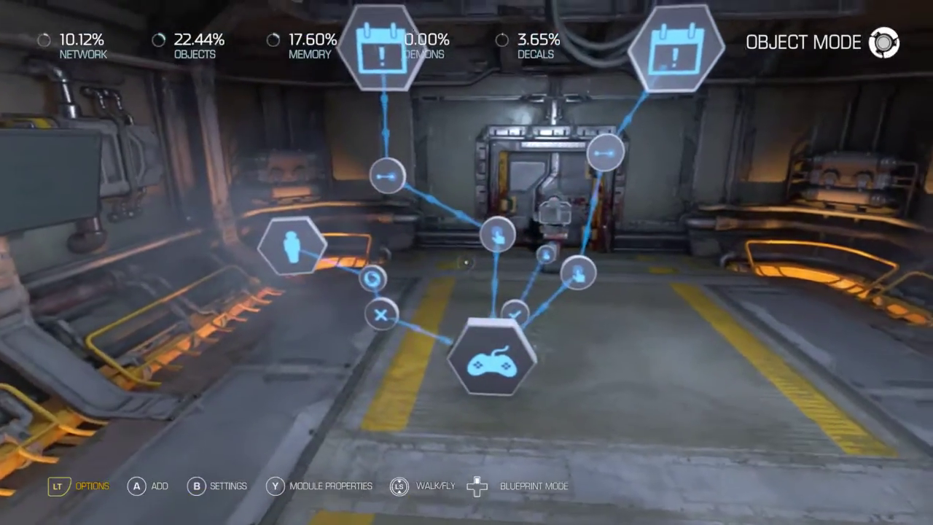
Step: Set the Input property of the other On Pressed output, which signals the left-hand Custom Event, to Taunt 4
key(x)
key(b)
key(y)
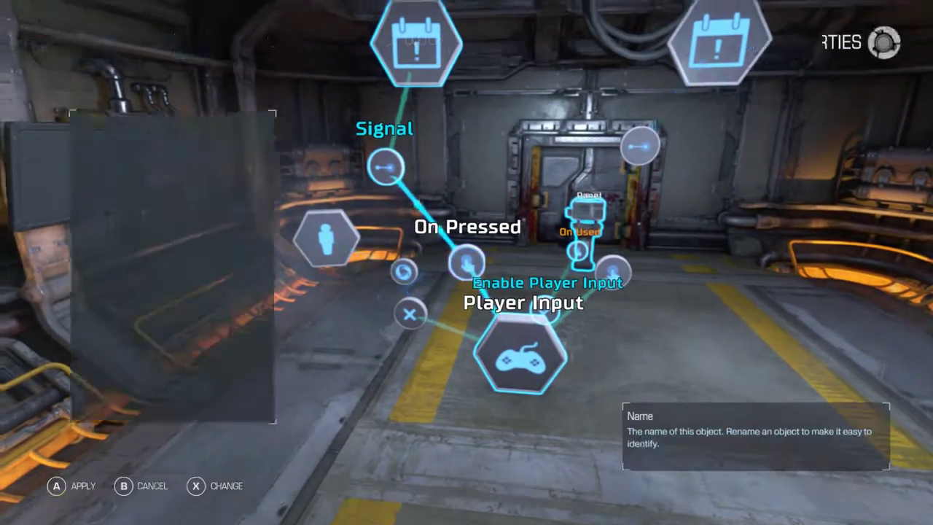
key(Down)
key(Down)
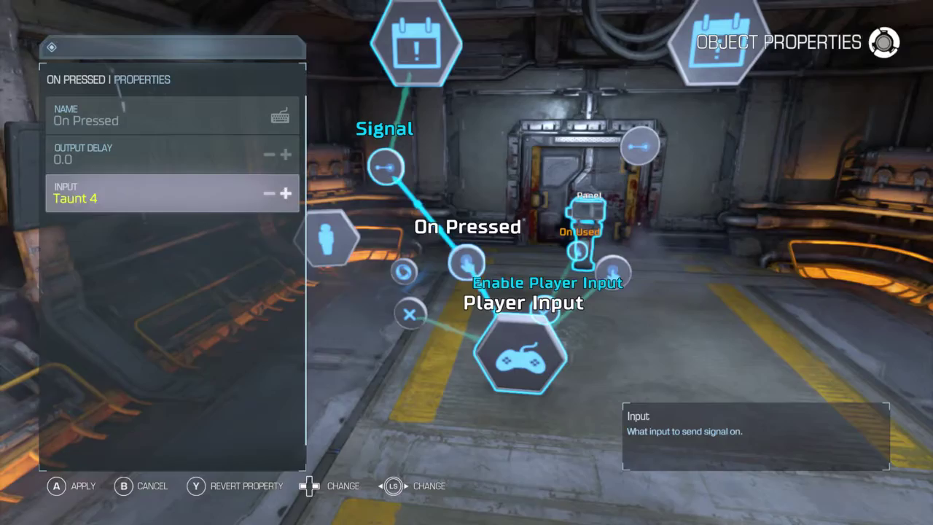
key(a)
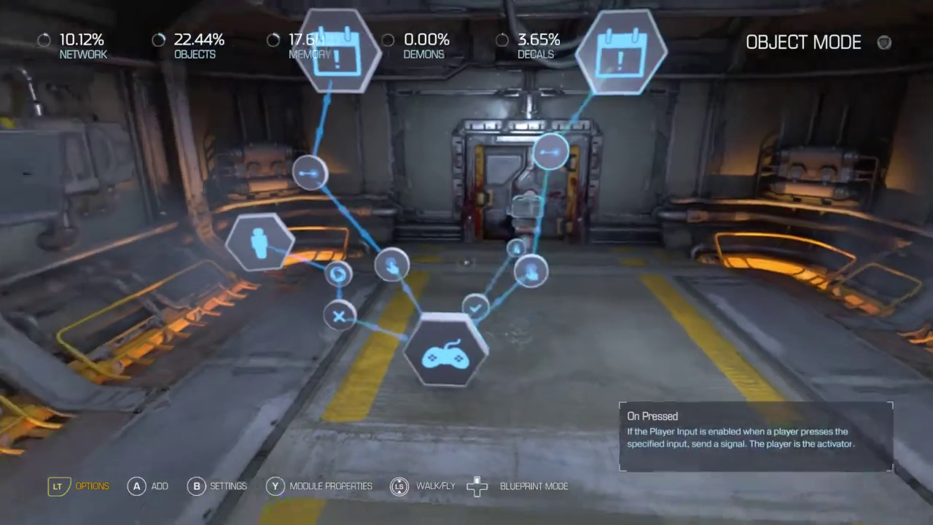
Step: Review the button assignments for the taunts in the controller settings and return to the editor
key(Escape)
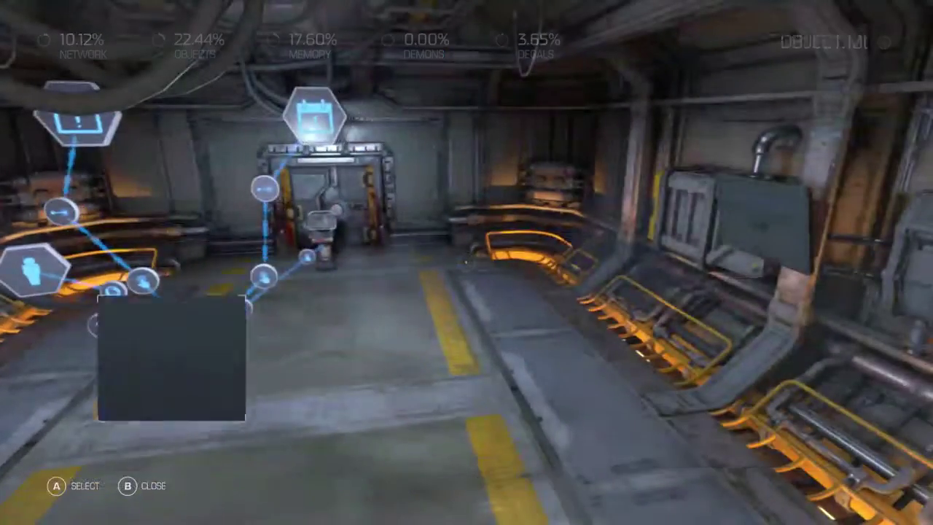
key(Down)
key(Down)
key(Down)
key(Return)
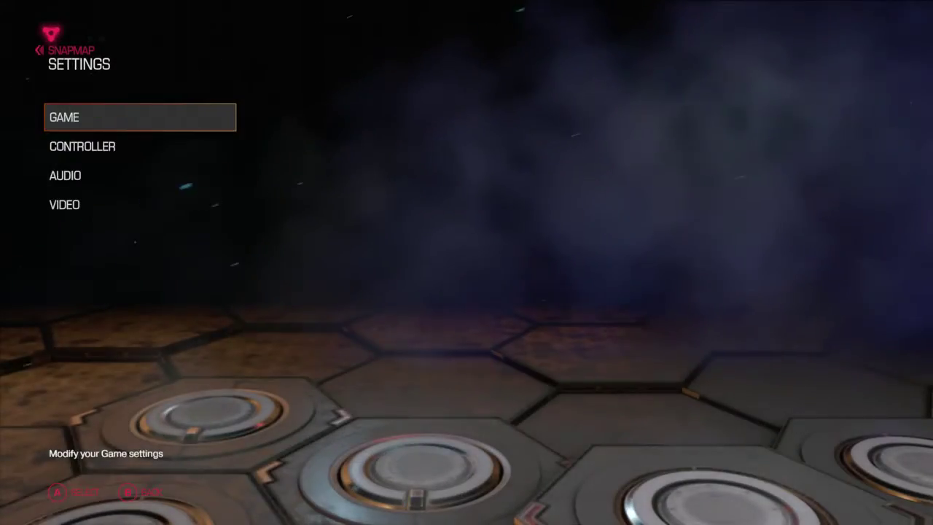
key(Down)
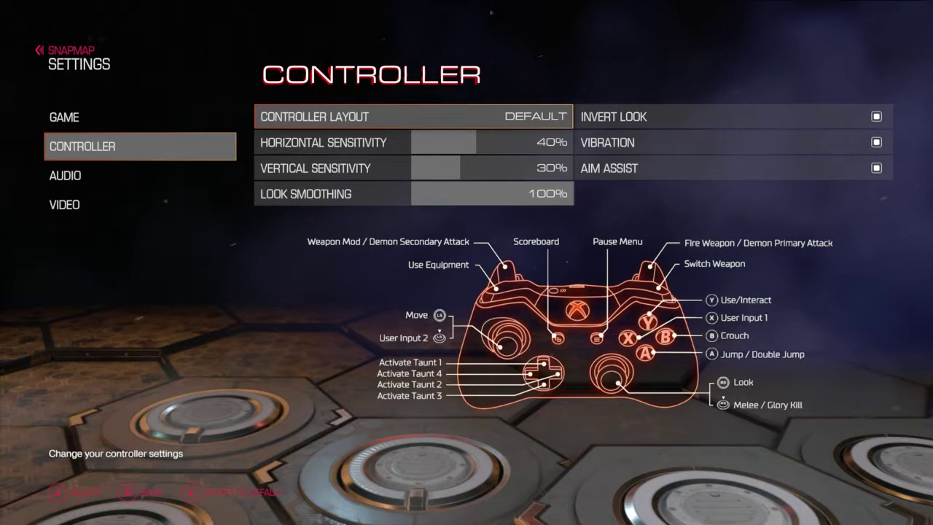
key(Escape)
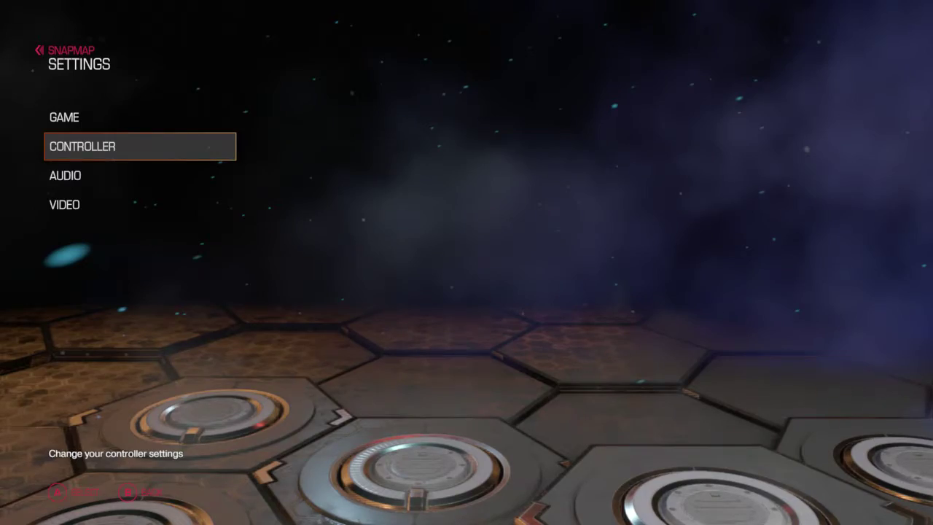
key(Escape)
key(Escape)
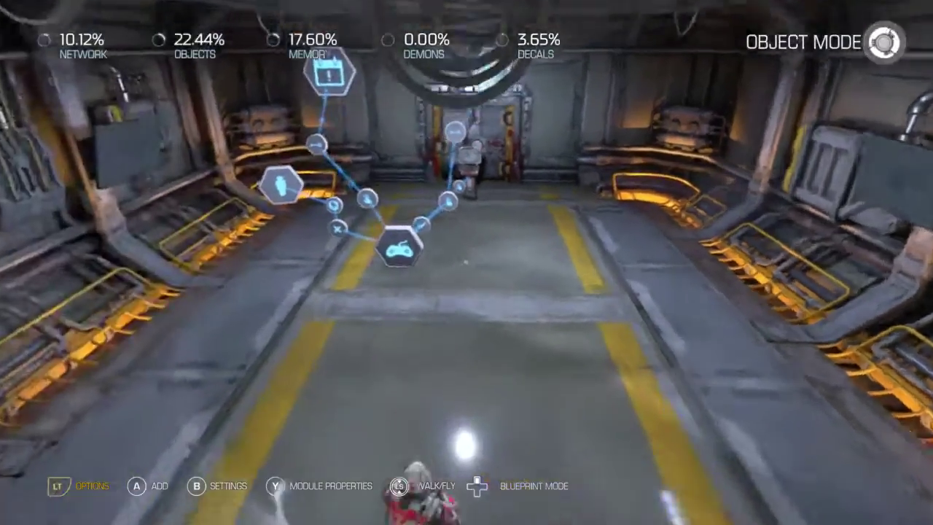
Step: Wire the right-hand On Pressed output to Add and the left-hand On Pressed output to Subtract on Integer 0
key(a)
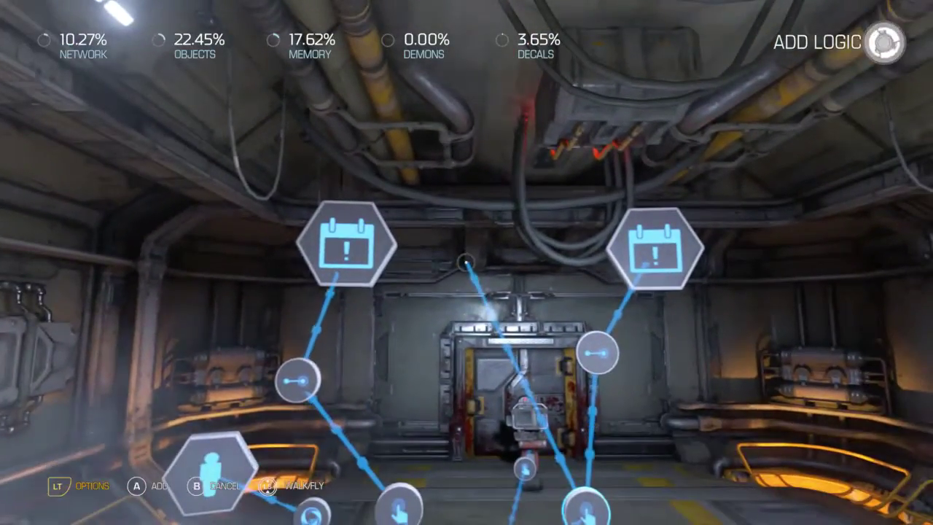
key(a)
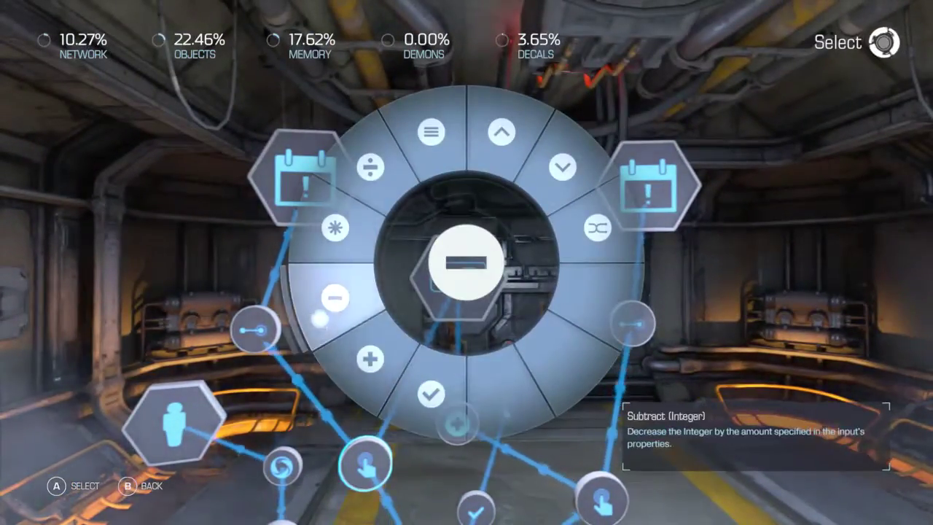
key(a)
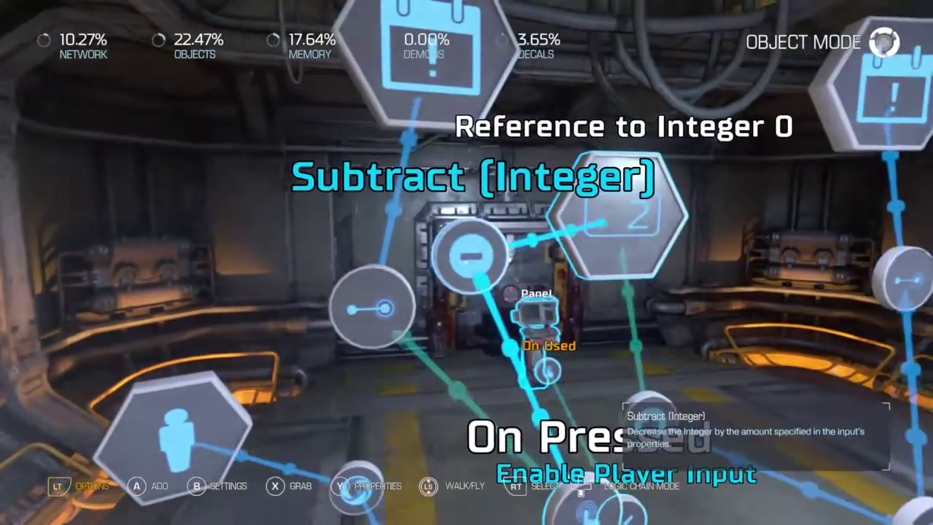
Step: Reposition the Subtract and Add input nodes on either side of the Integer 0 reference
key(x)
key(a)
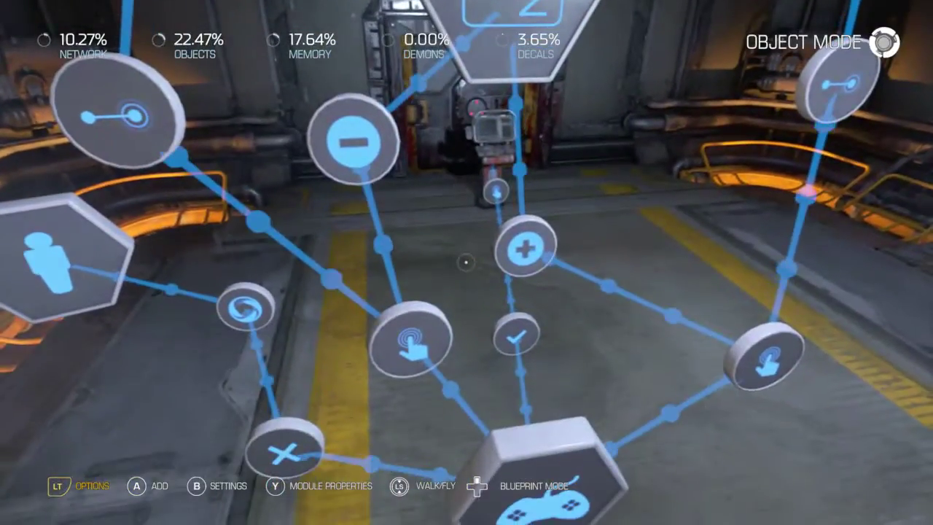
key(a)
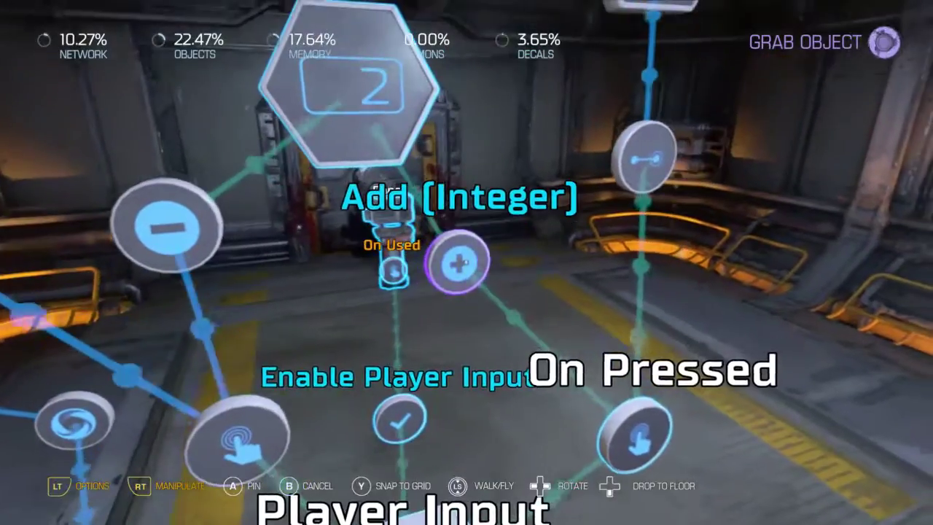
key(a)
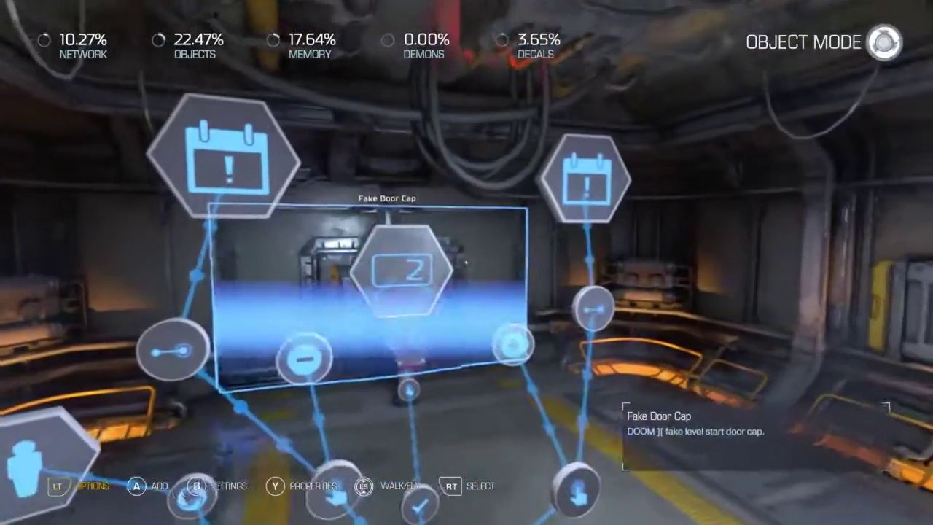
Step: Set Integer 0's initial value to 1, minimum value to 1 and maximum value to 4
key(y)
key(Down)
key(Down)
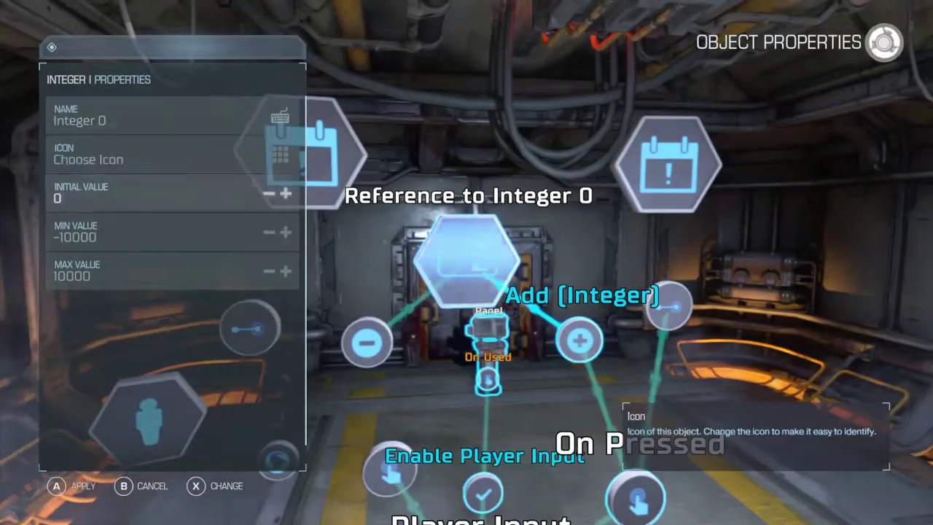
key(Down)
key(x)
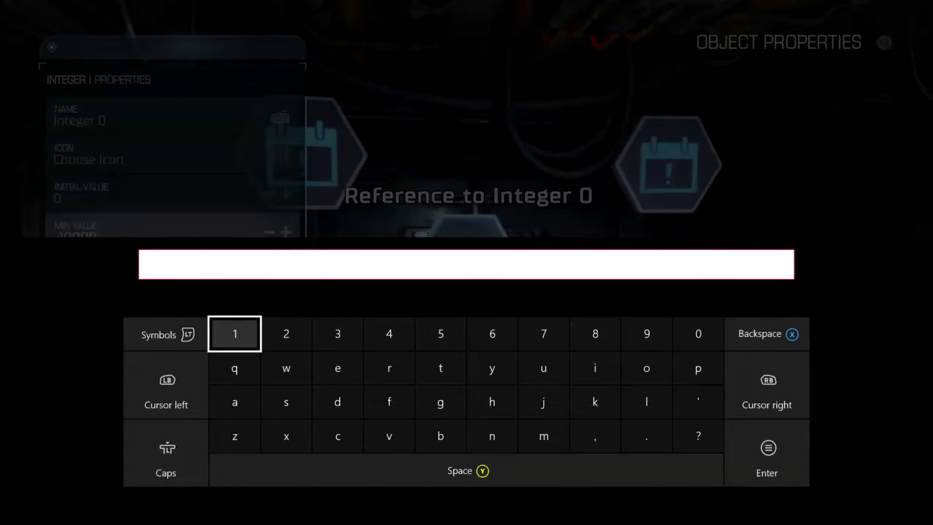
key(Down)
key(x)
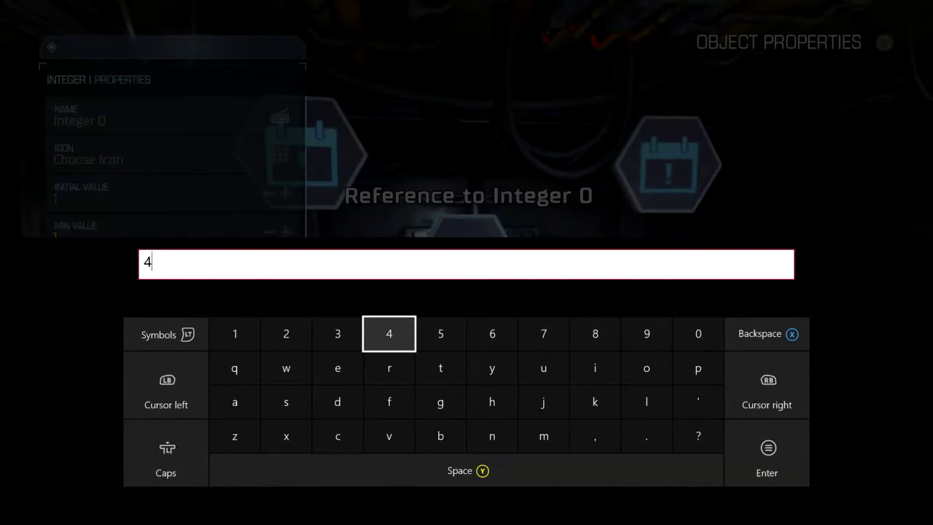
key(Return)
key(Escape)
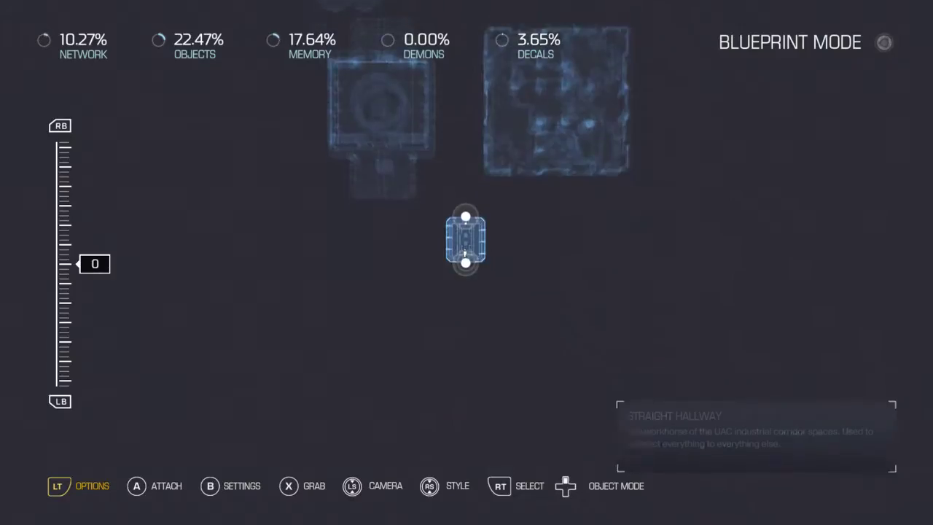
Step: Add another On Pressed output from the Player Input to Disable Player Input and set its Input to User Input 1
key(Up)
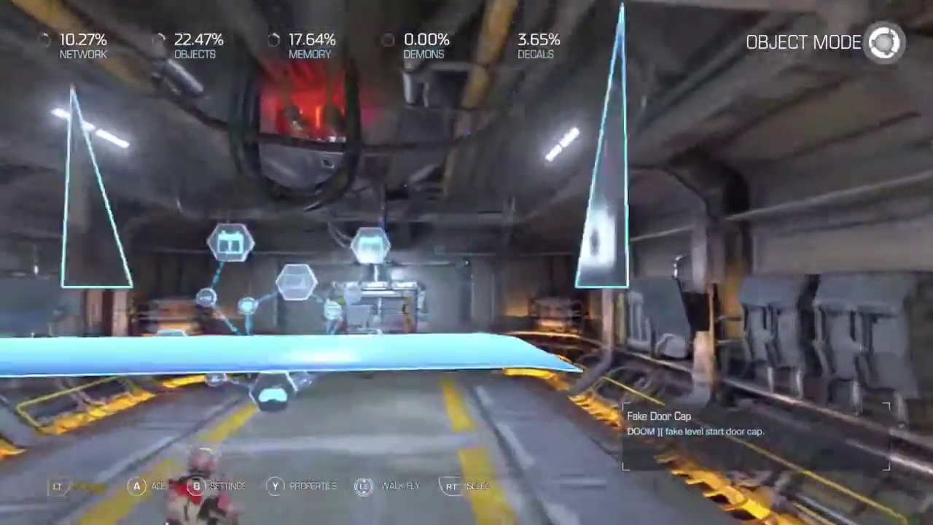
key(Down)
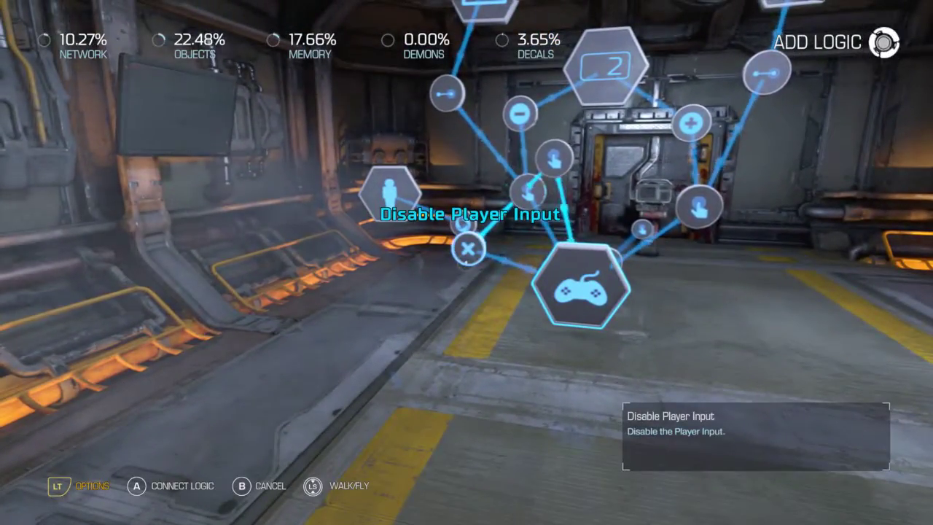
key(x)
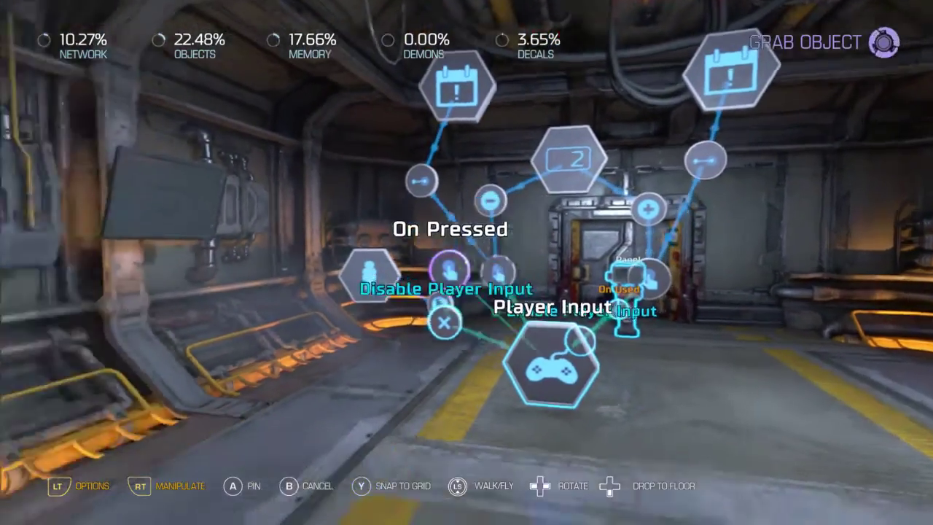
key(y)
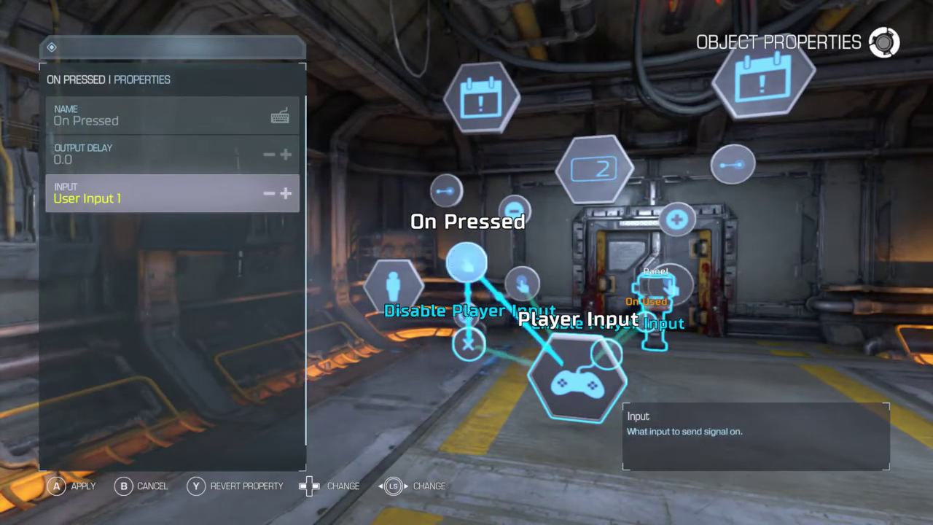
key(a)
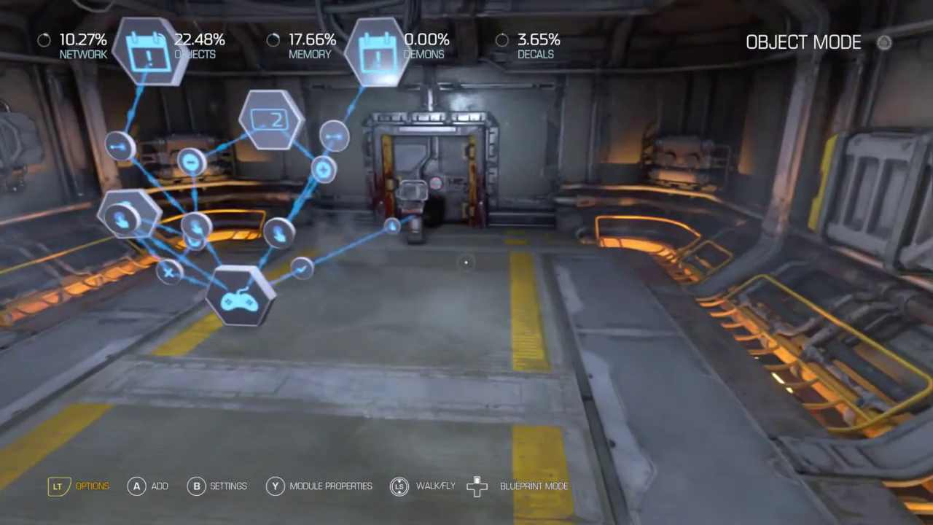
Step: Switch through the blueprint to the stone cavern module and place a Camera in it
key(Up)
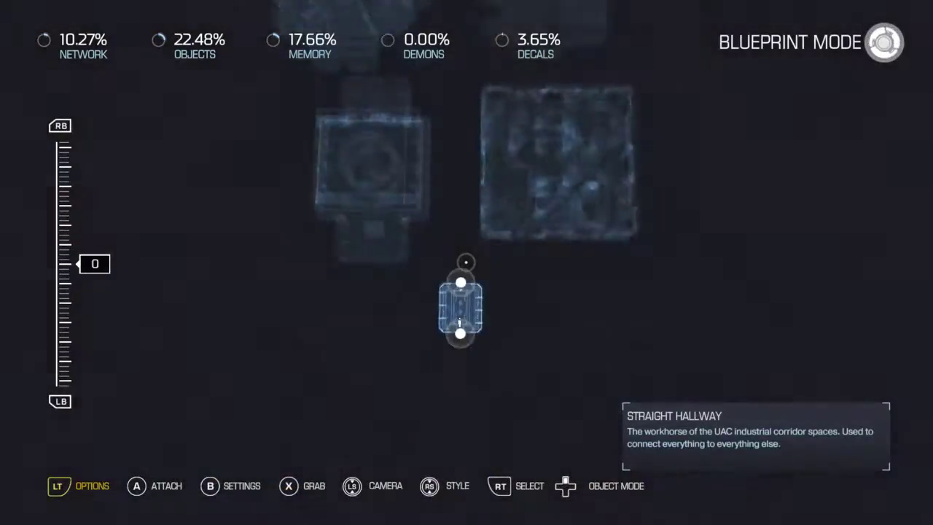
key(Up)
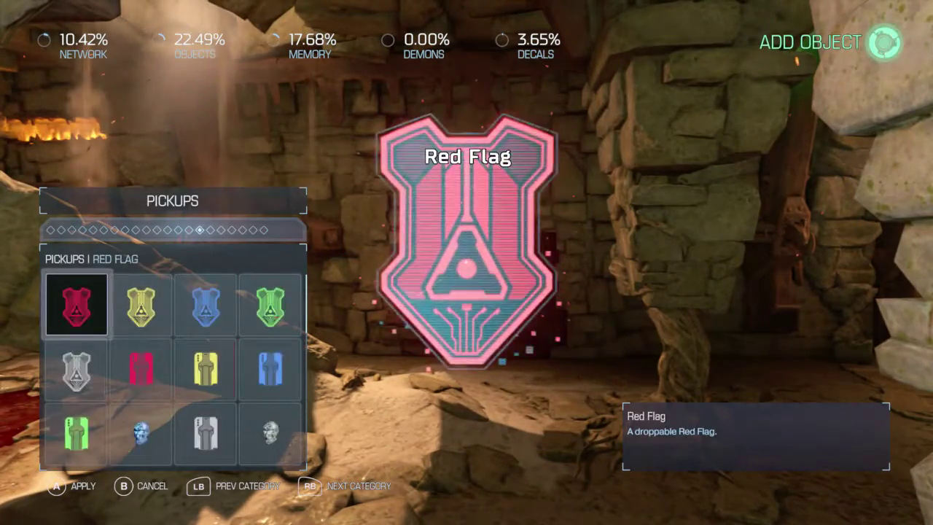
key(q)
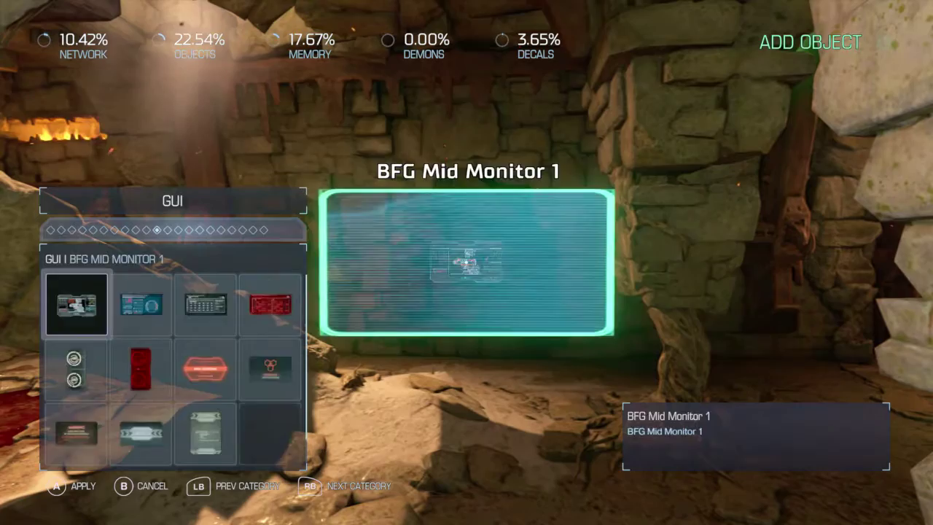
key(q)
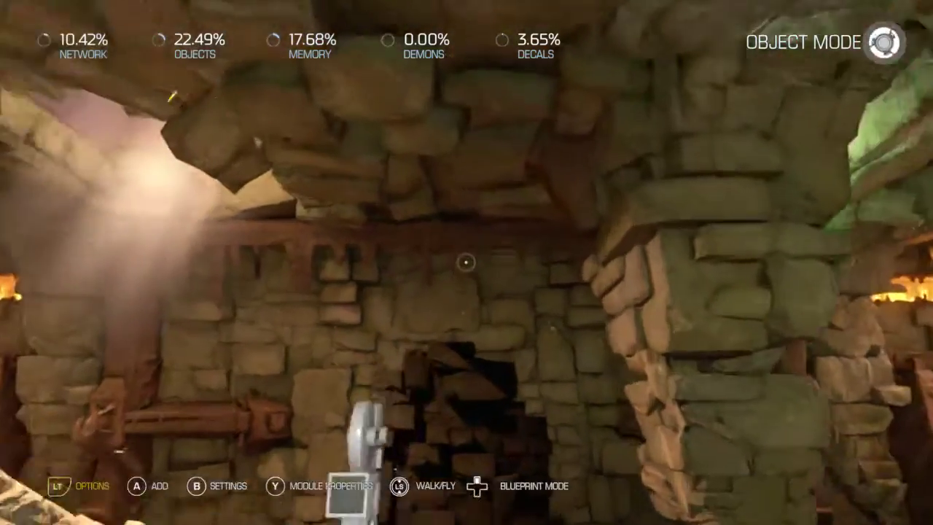
Step: Place an Integer Compare near the camera and wire its Equal output to Enable Camera
key(a)
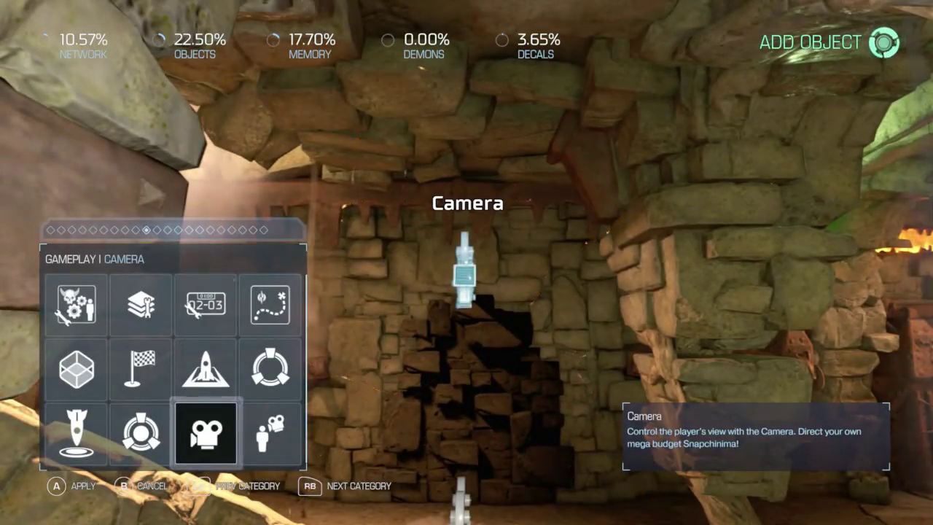
key(LB)
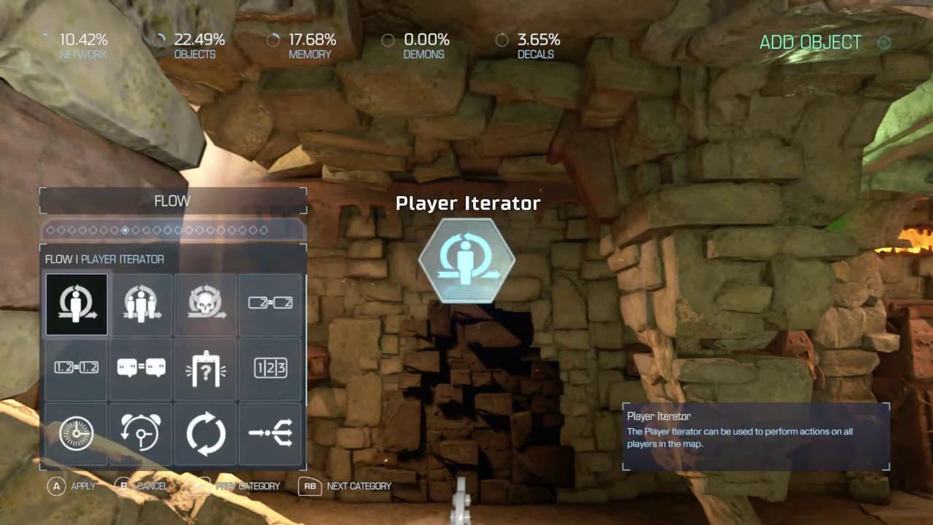
key(Right)
key(a)
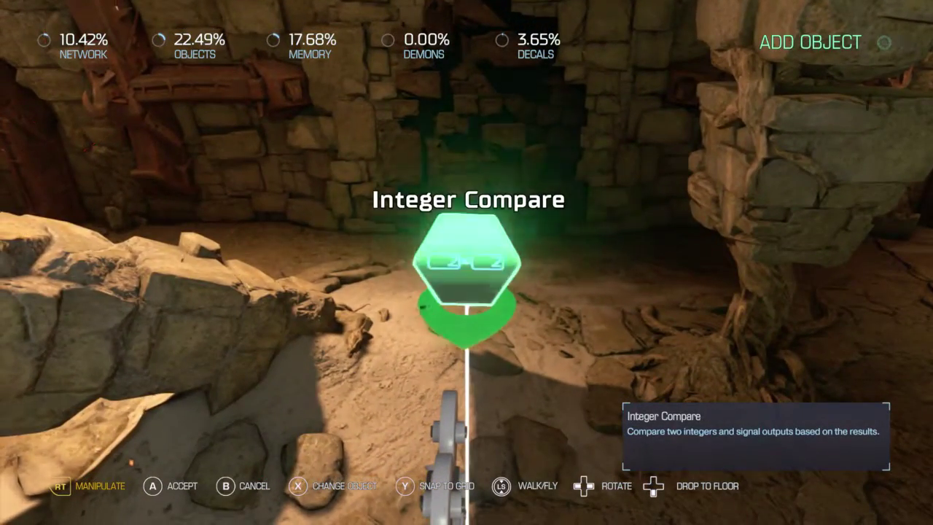
key(a)
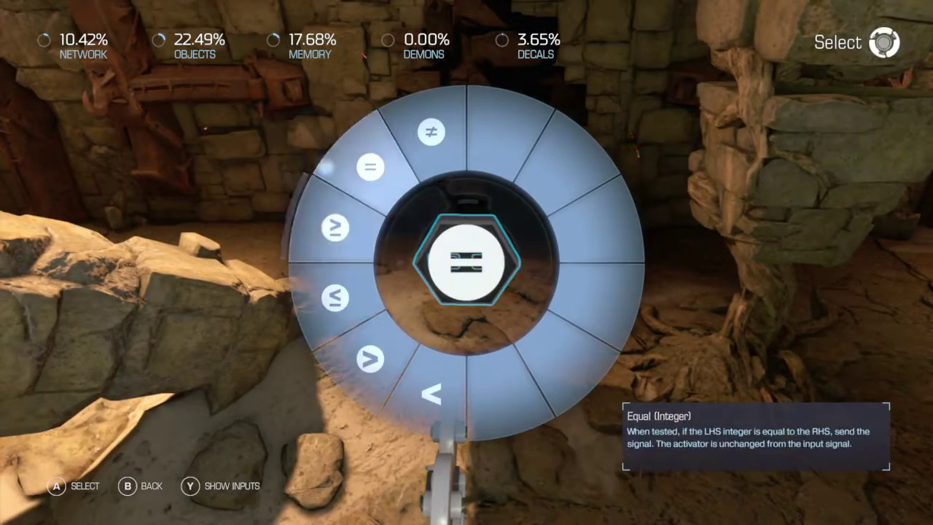
key(a)
key(a)
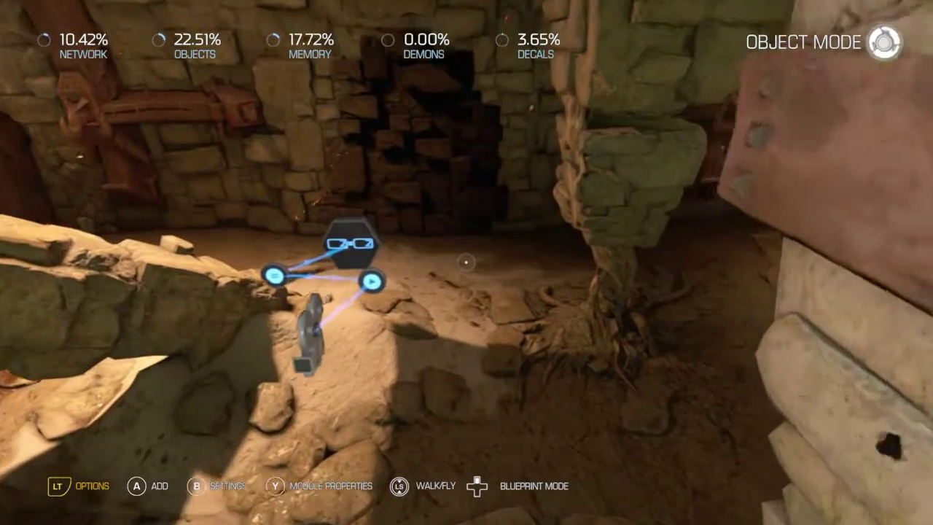
Step: Place a Player Input beside the camera and wire its On Pressed output to Disable Camera
key(a)
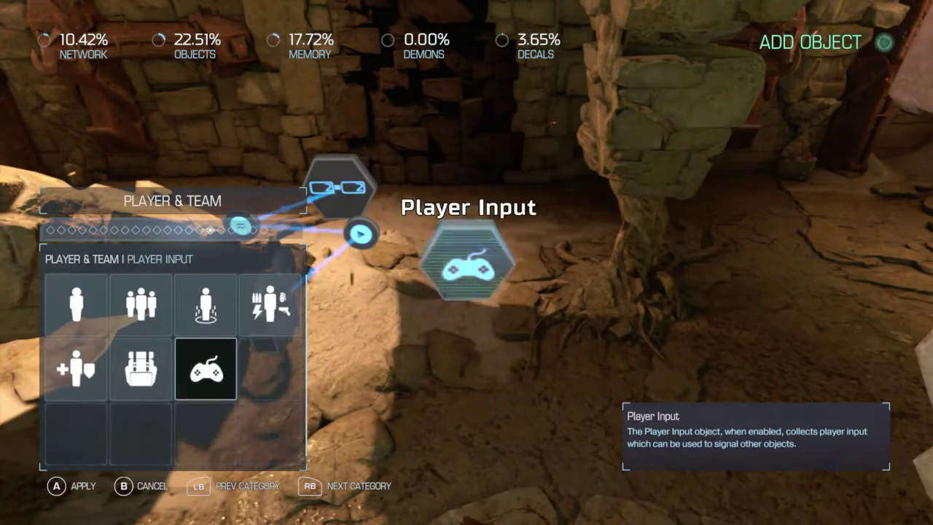
key(a)
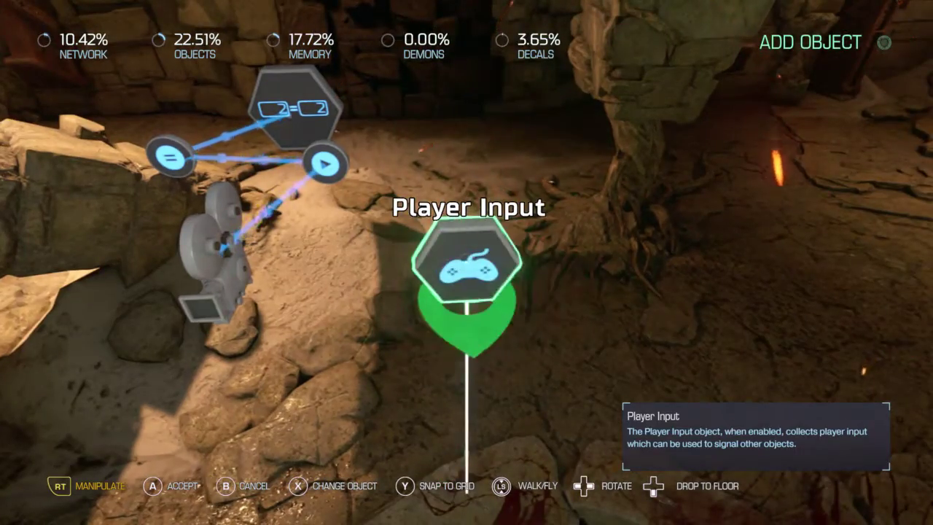
key(a)
key(a)
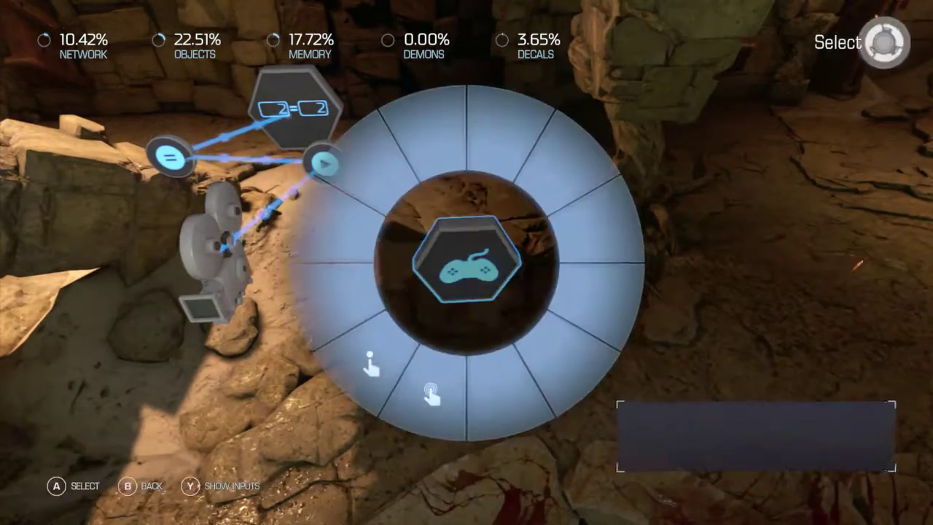
key(a)
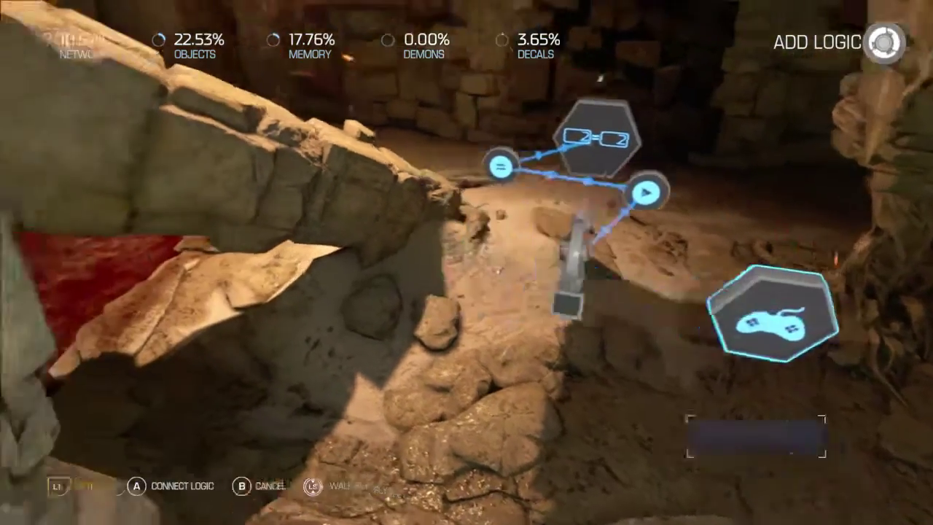
key(a)
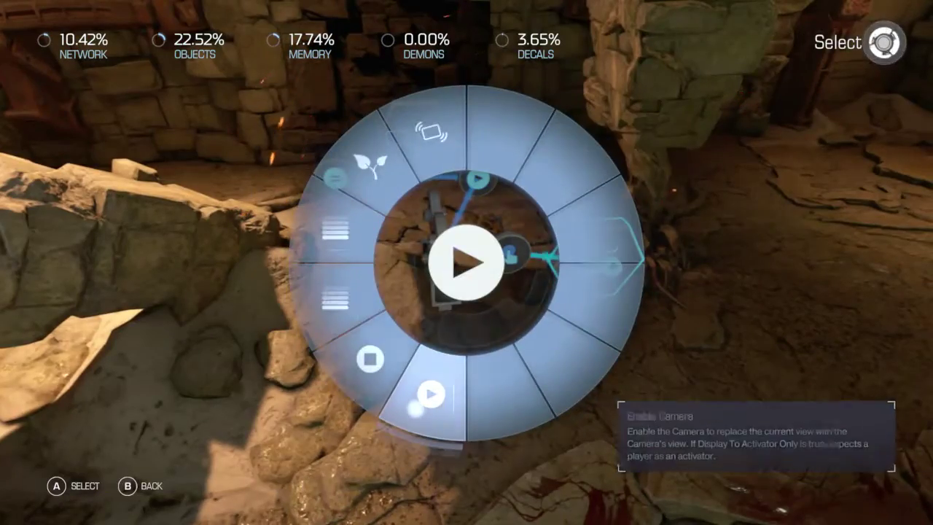
key(a)
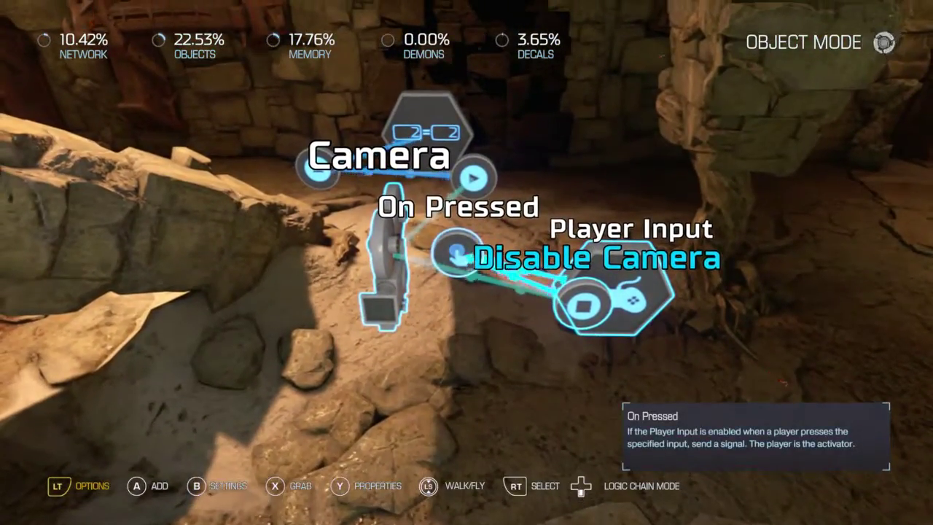
Step: Move the On Pressed node above the Player Input and set its Input property to Crouch
key(x)
key(y)
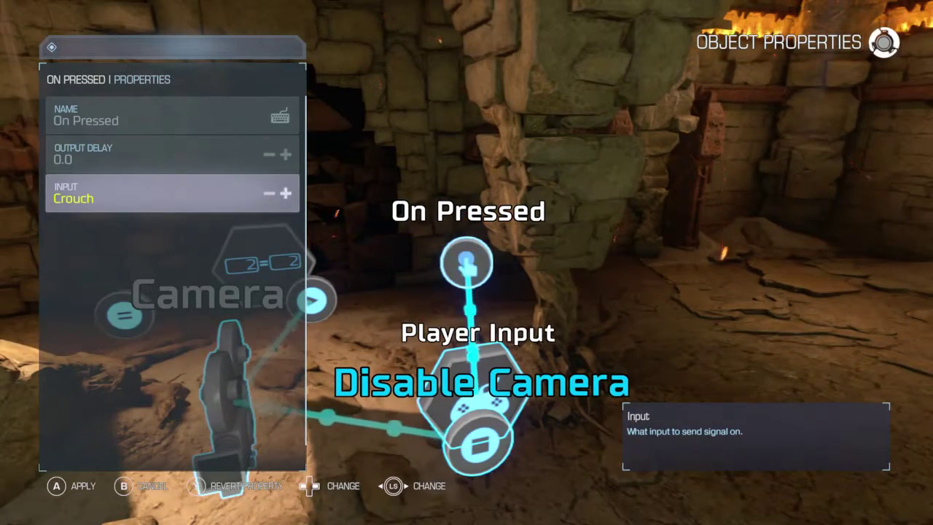
key(a)
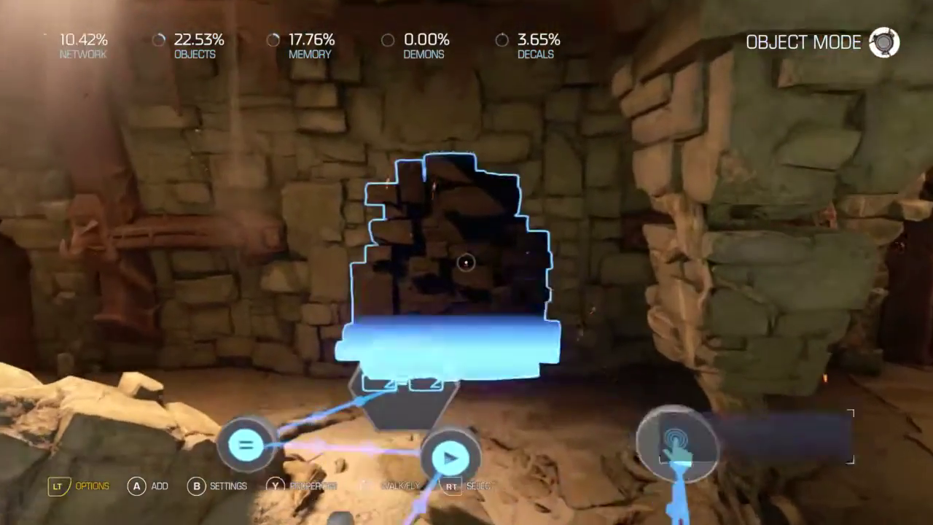
Step: Place two Custom Event objects side by side above the Integer Compare
key(a)
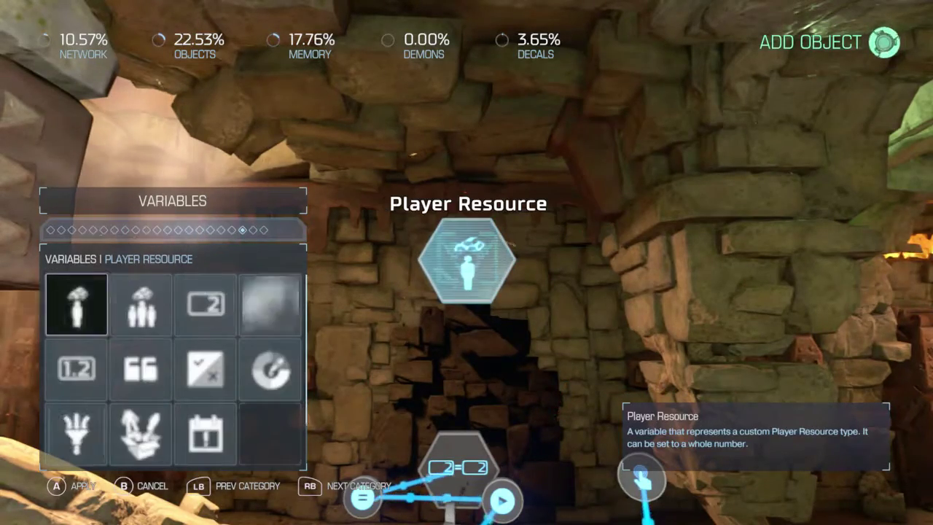
key(b)
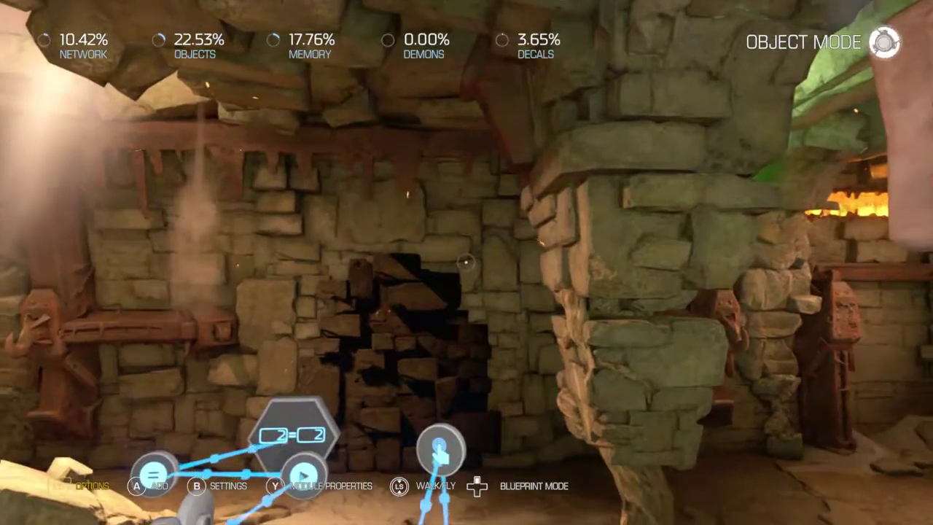
key(a)
key(Right)
key(Down)
key(Down)
key(Right)
key(a)
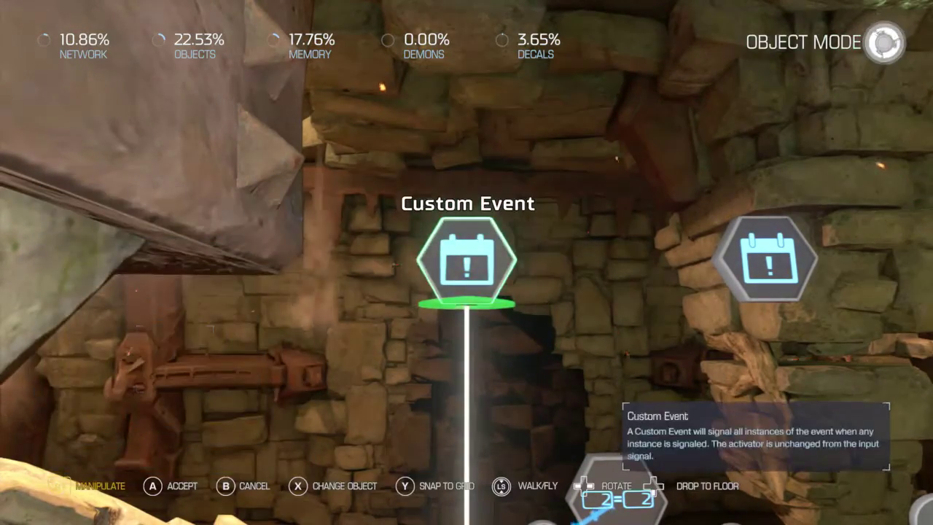
key(a)
Step: Wire the On Signaled outputs of both Custom Events to the Test input of the Integer Compare
key(RT)
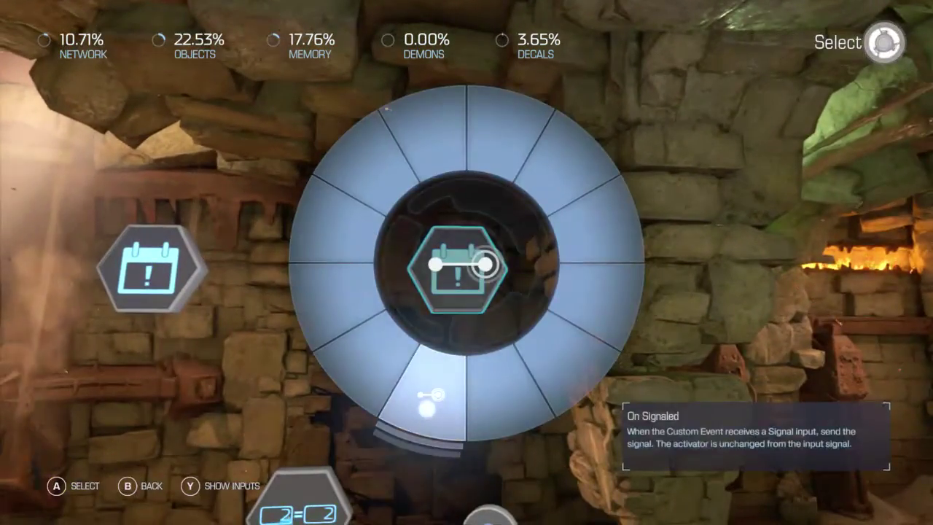
key(a)
key(a)
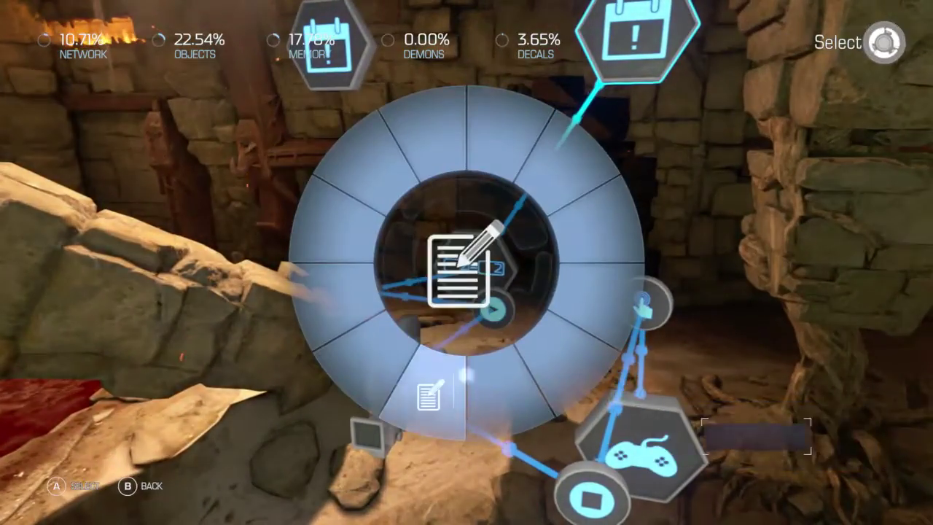
key(a)
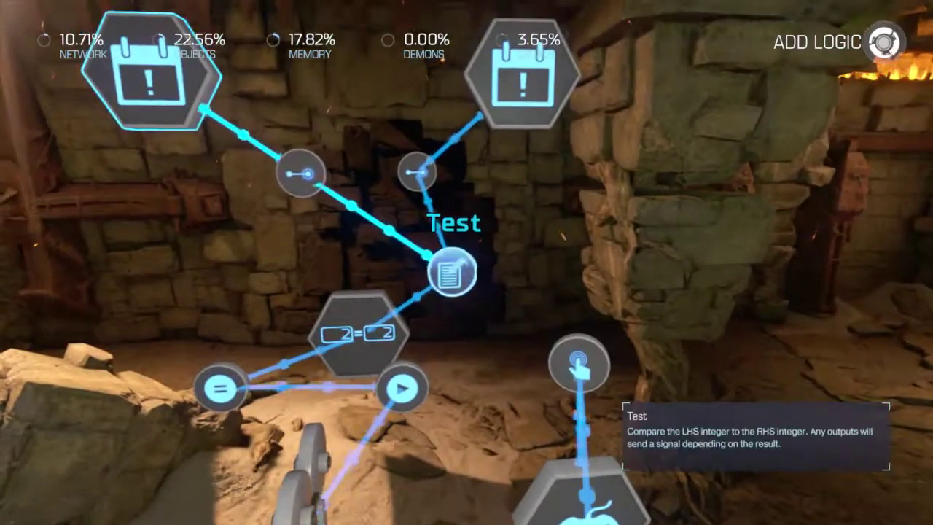
key(a)
Step: Open the properties of the Integer Compare
key(y)
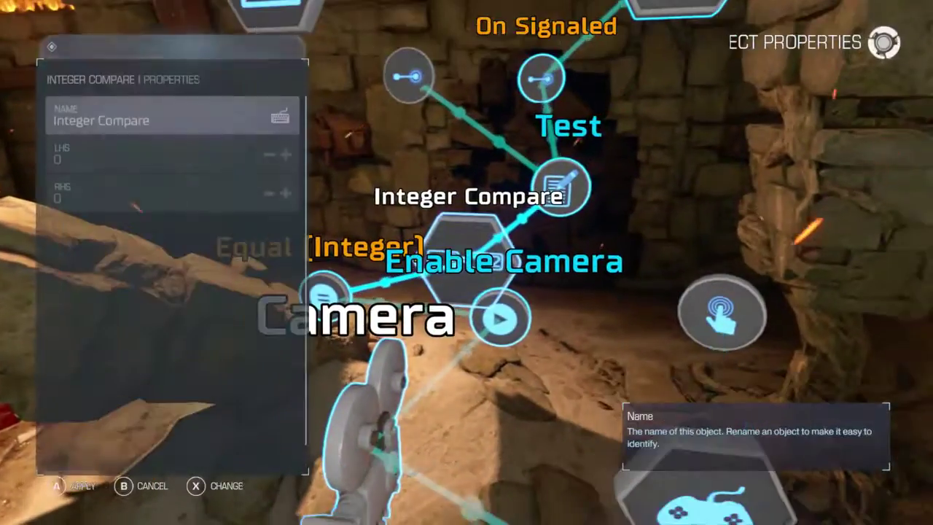